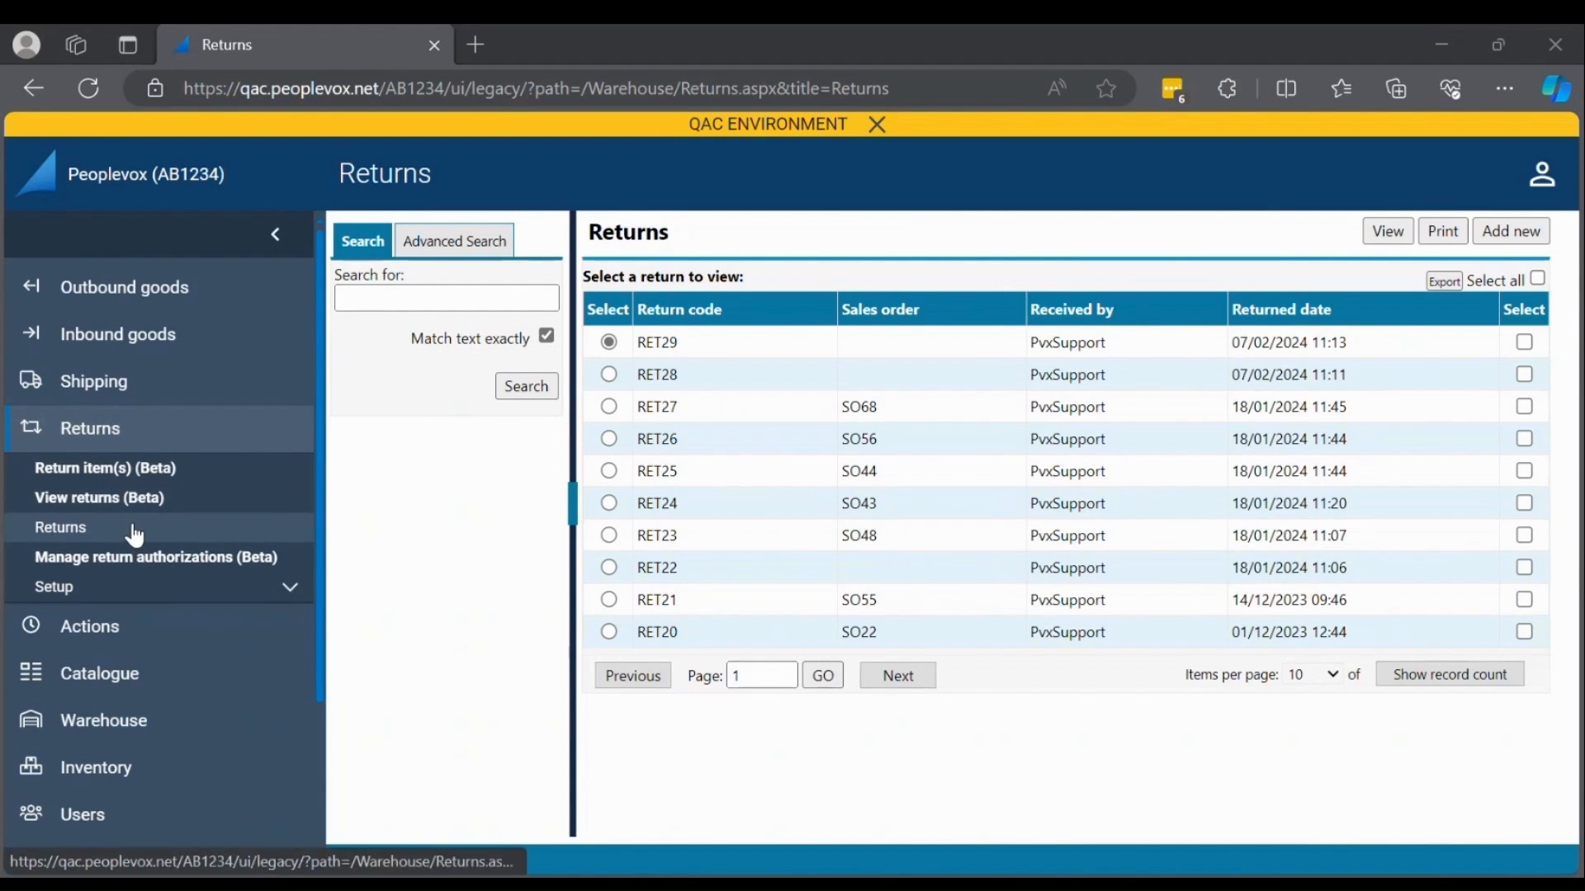
Open the beta Return item(s) page, collapse the navigation menu, and load the return by its sales order number.
left_click(159, 476)
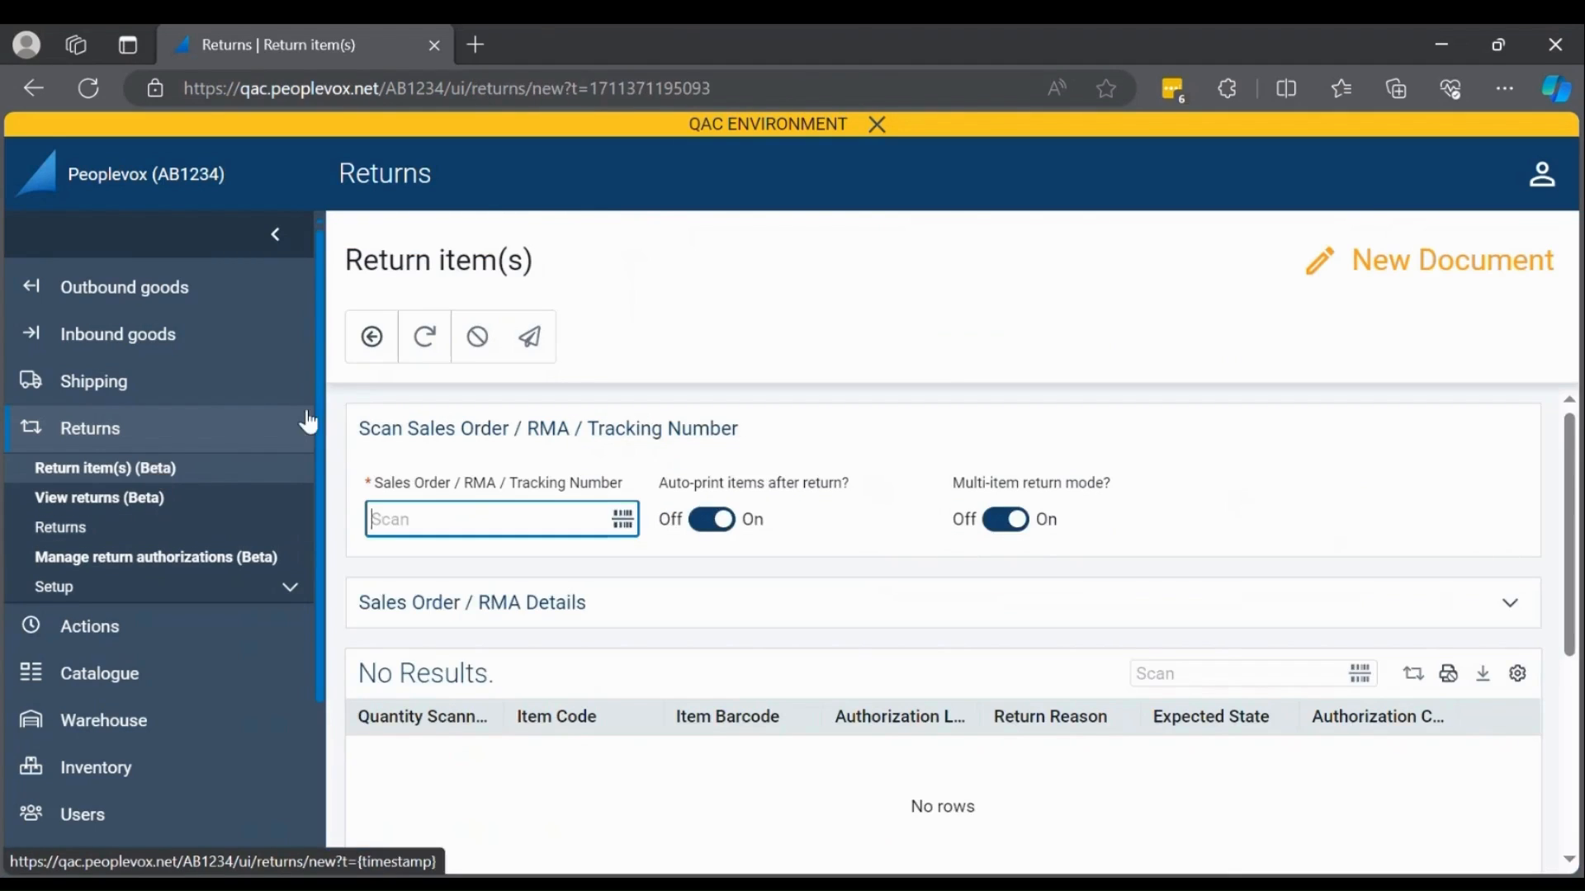
left_click(276, 238)
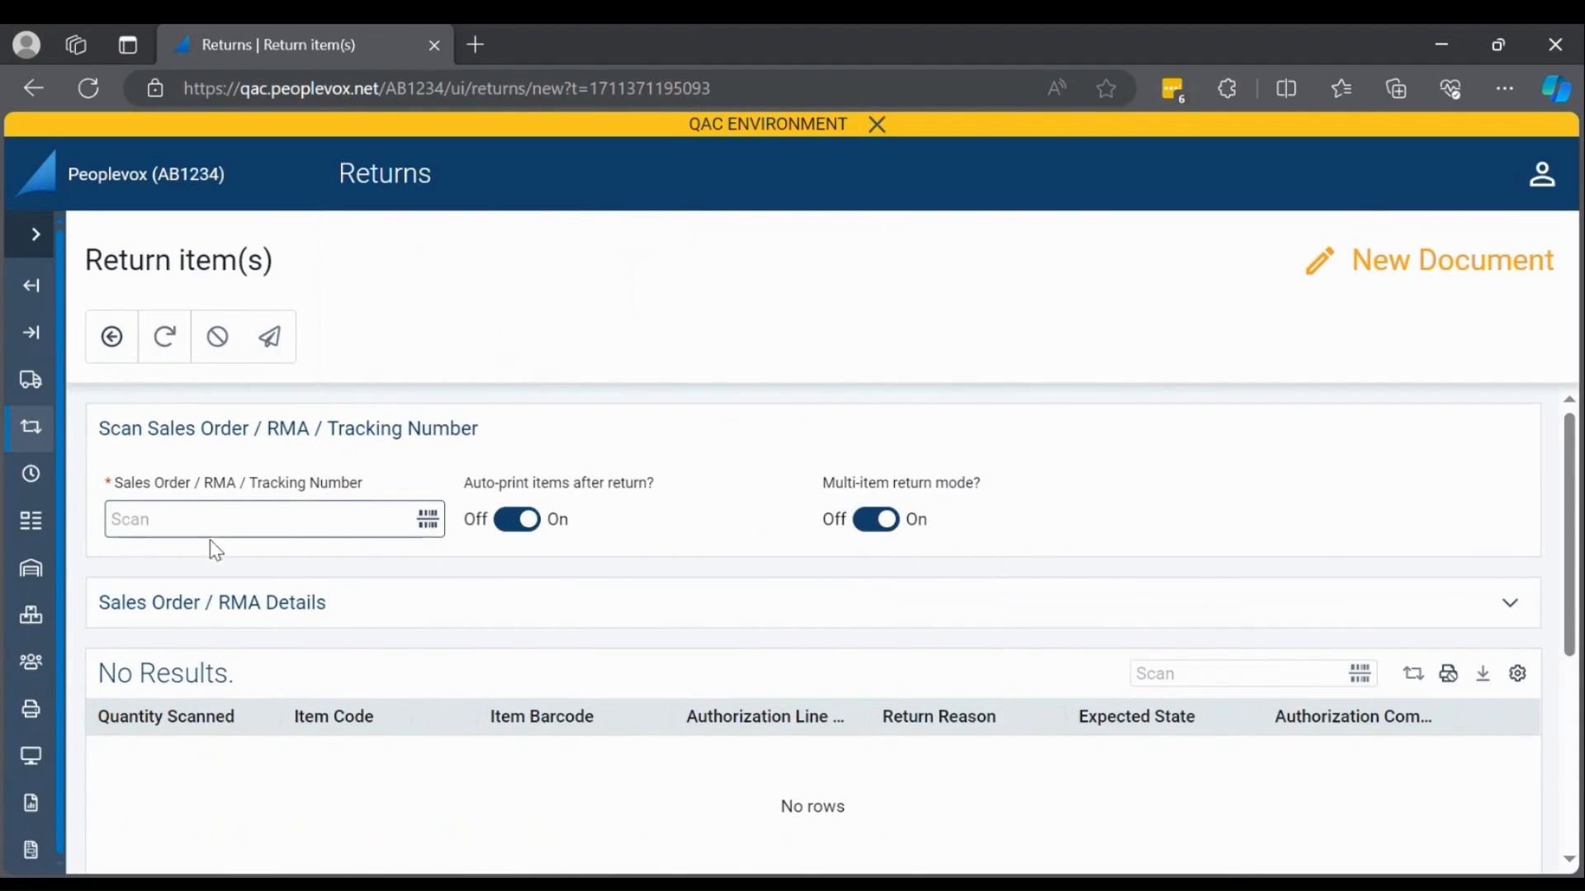
left_click(227, 523)
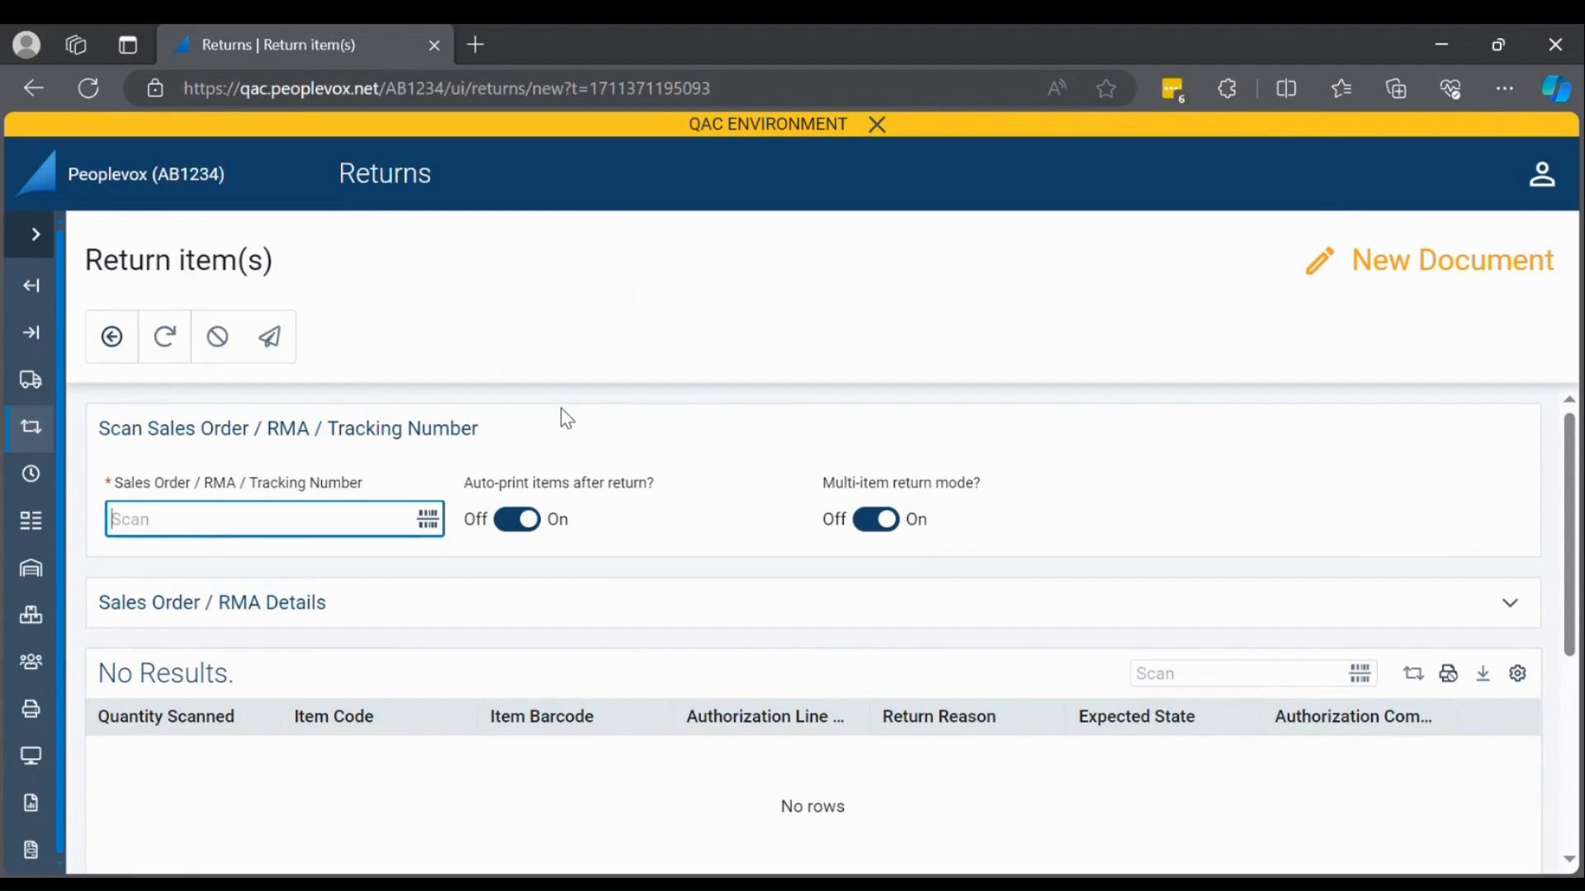
type("SO40")
key("Return")
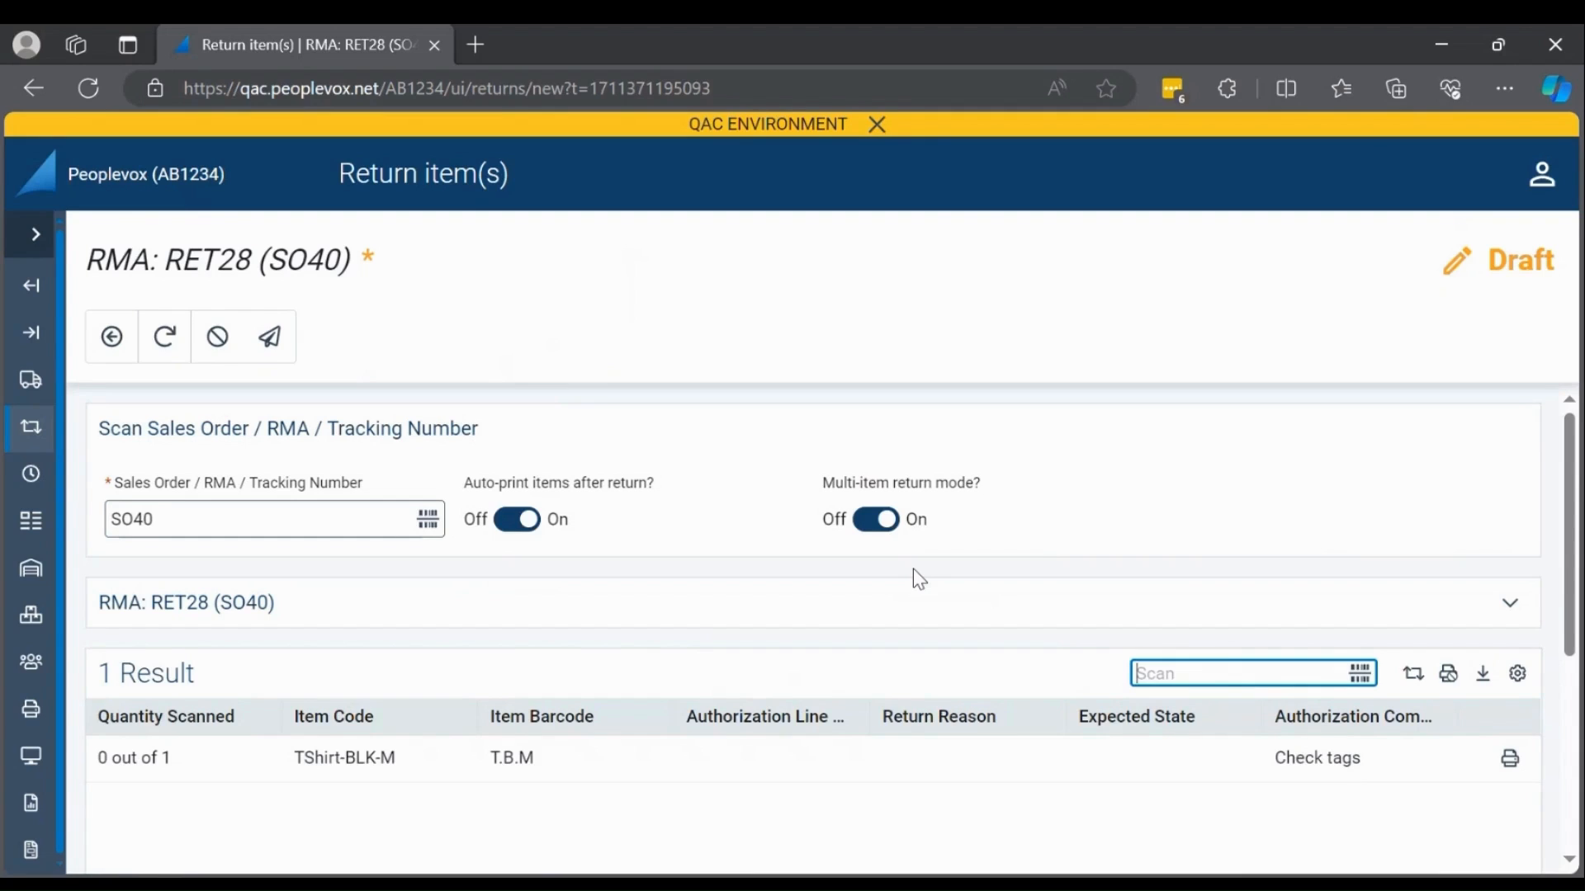
Scan the item barcode T.B.M into the return and review its item line.
type("T.B.M")
key("Return")
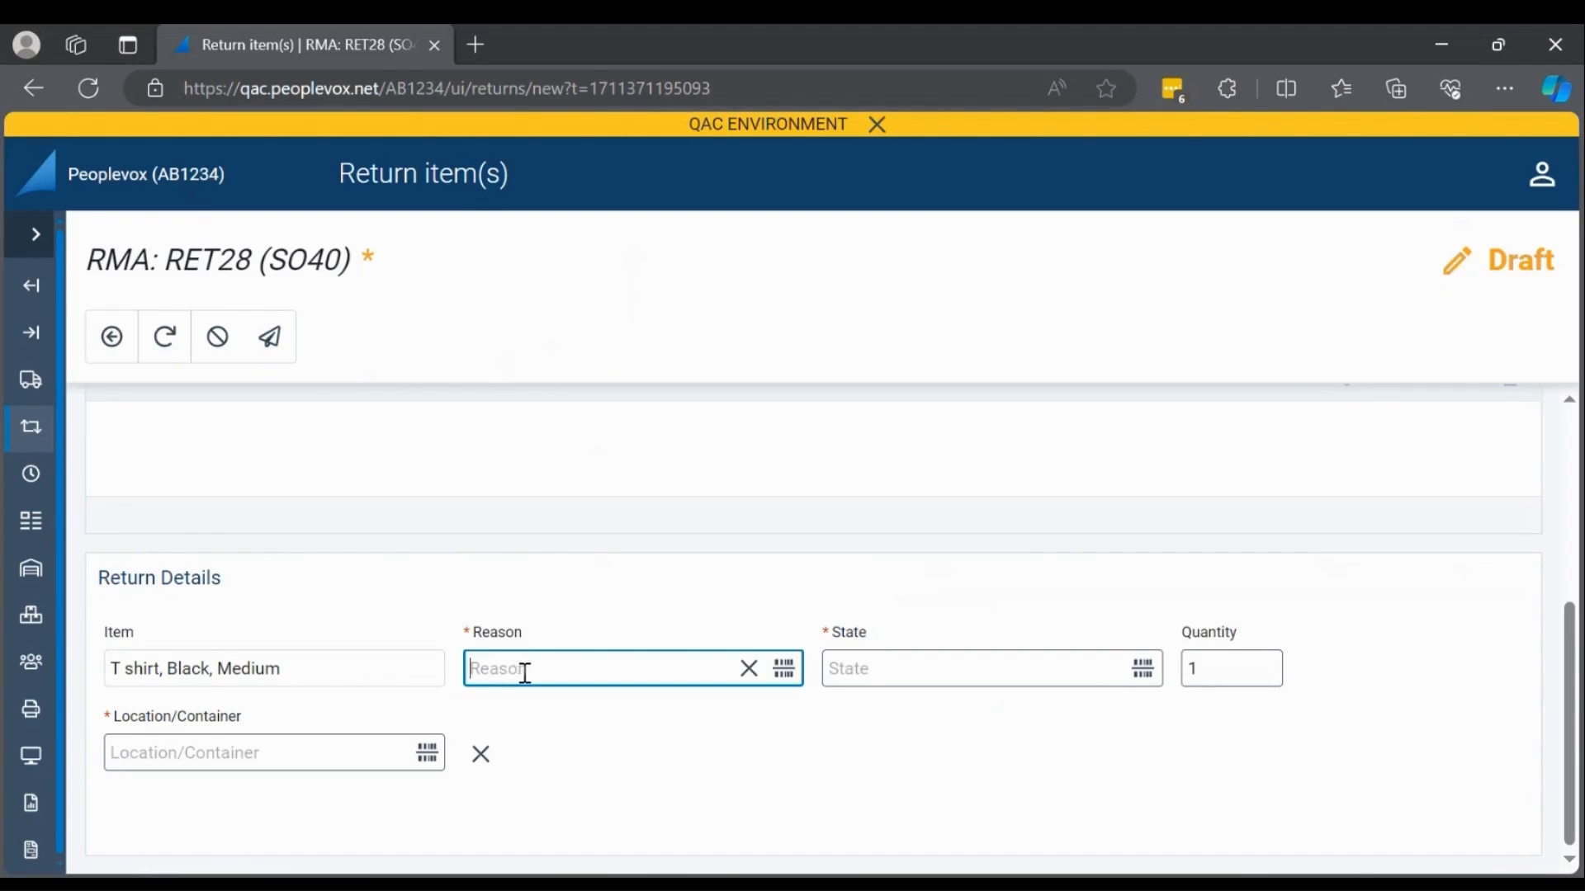
scroll(530, 673, "up", 2)
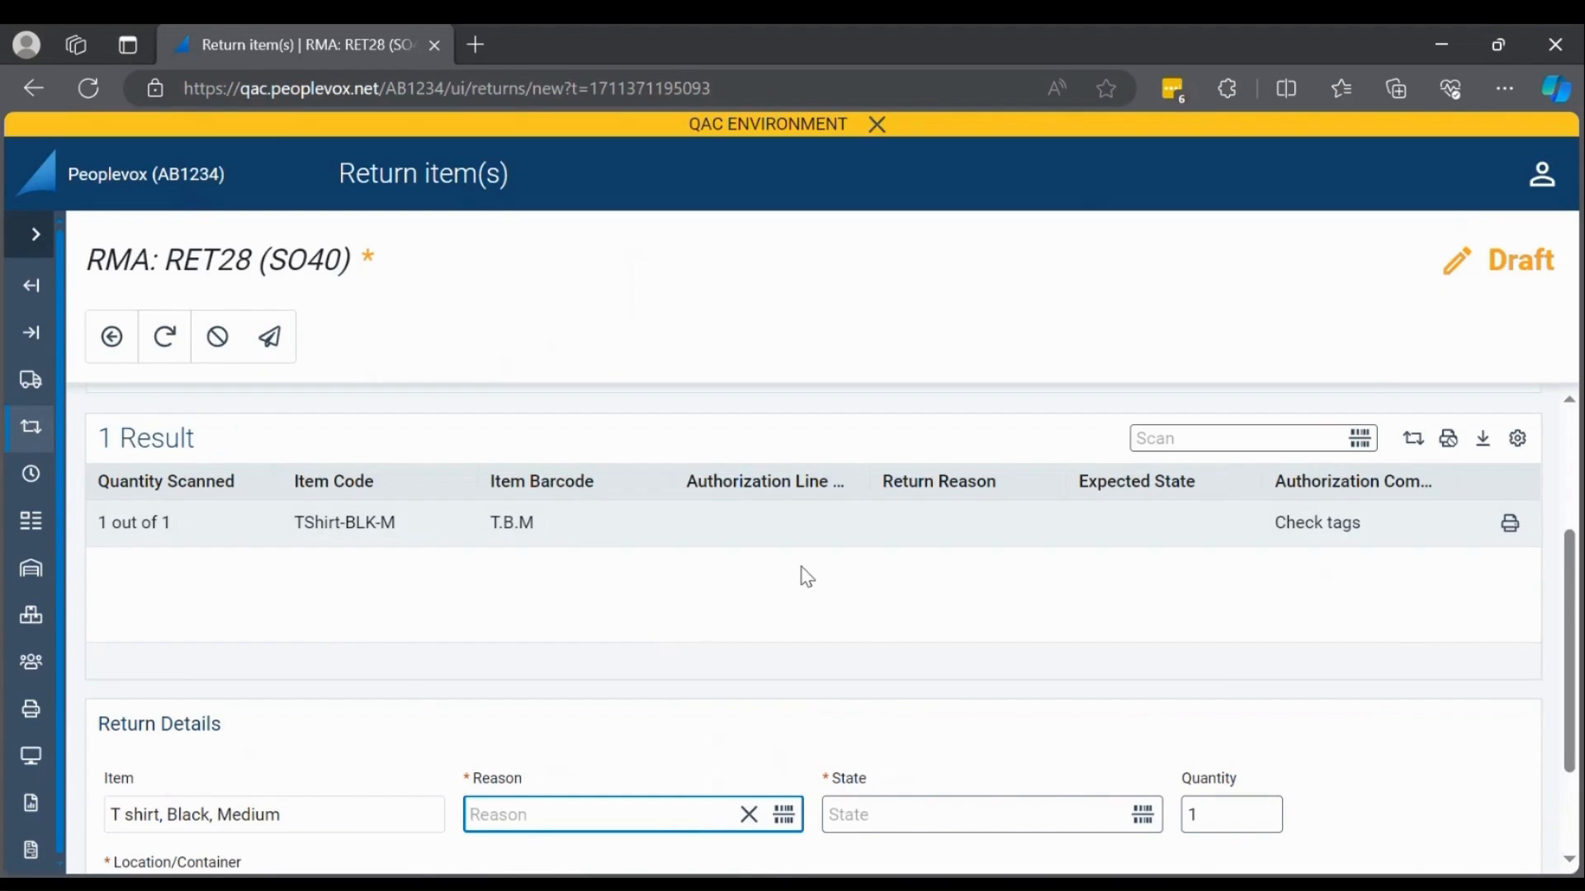
scroll(662, 660, "down", 1)
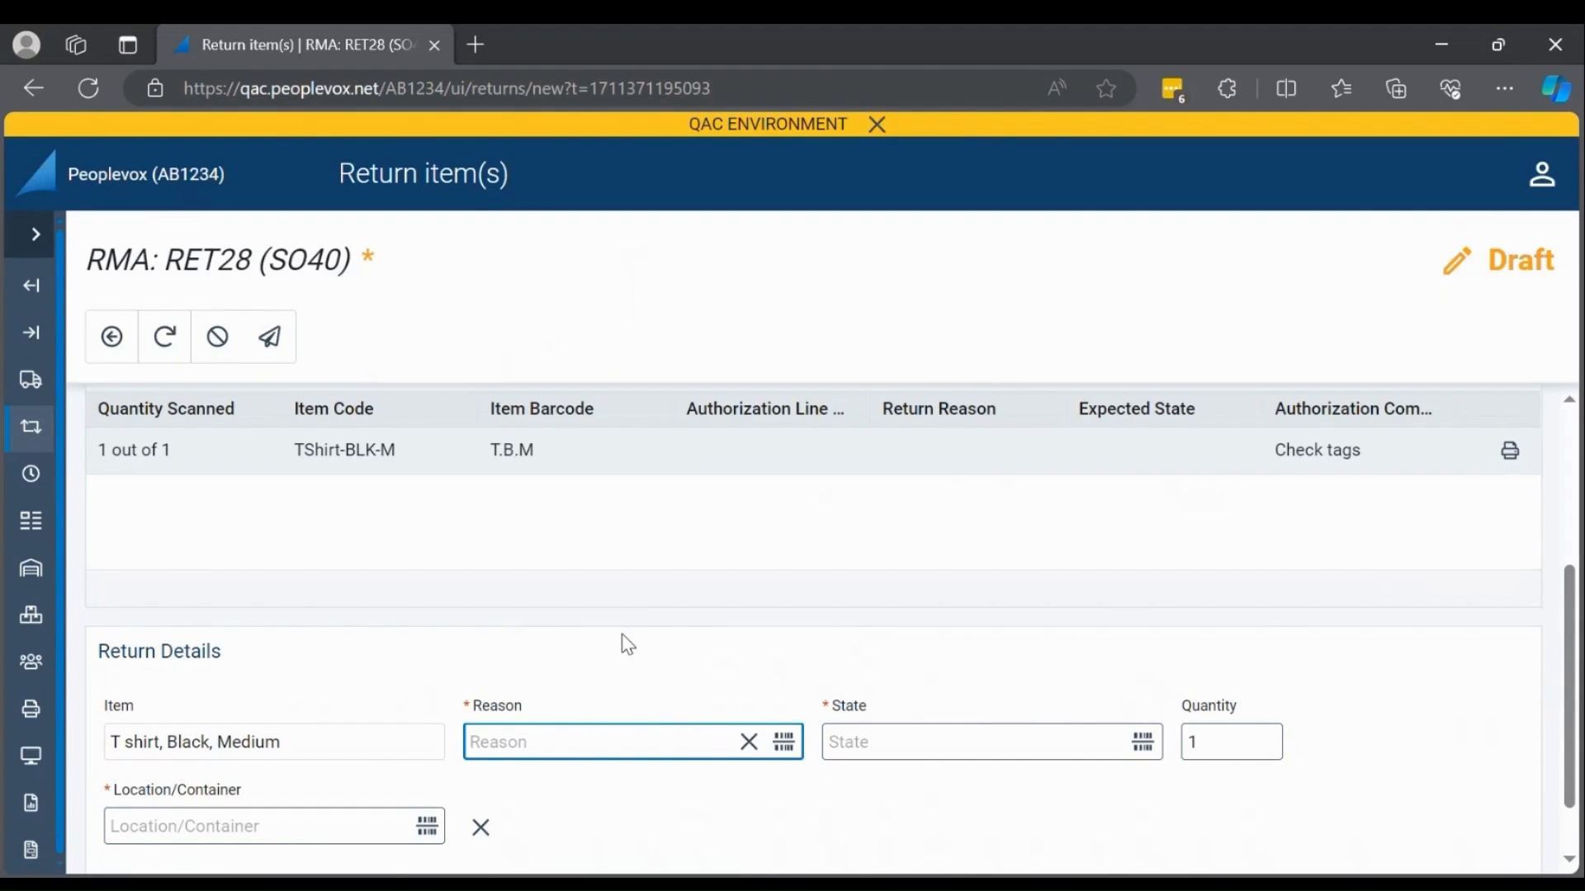
Return the item with reason RET.OTHER, state Like New / Refund and location LHR.G.1.1, and dismiss the printing options.
type("RET.OTHER")
key("Return")
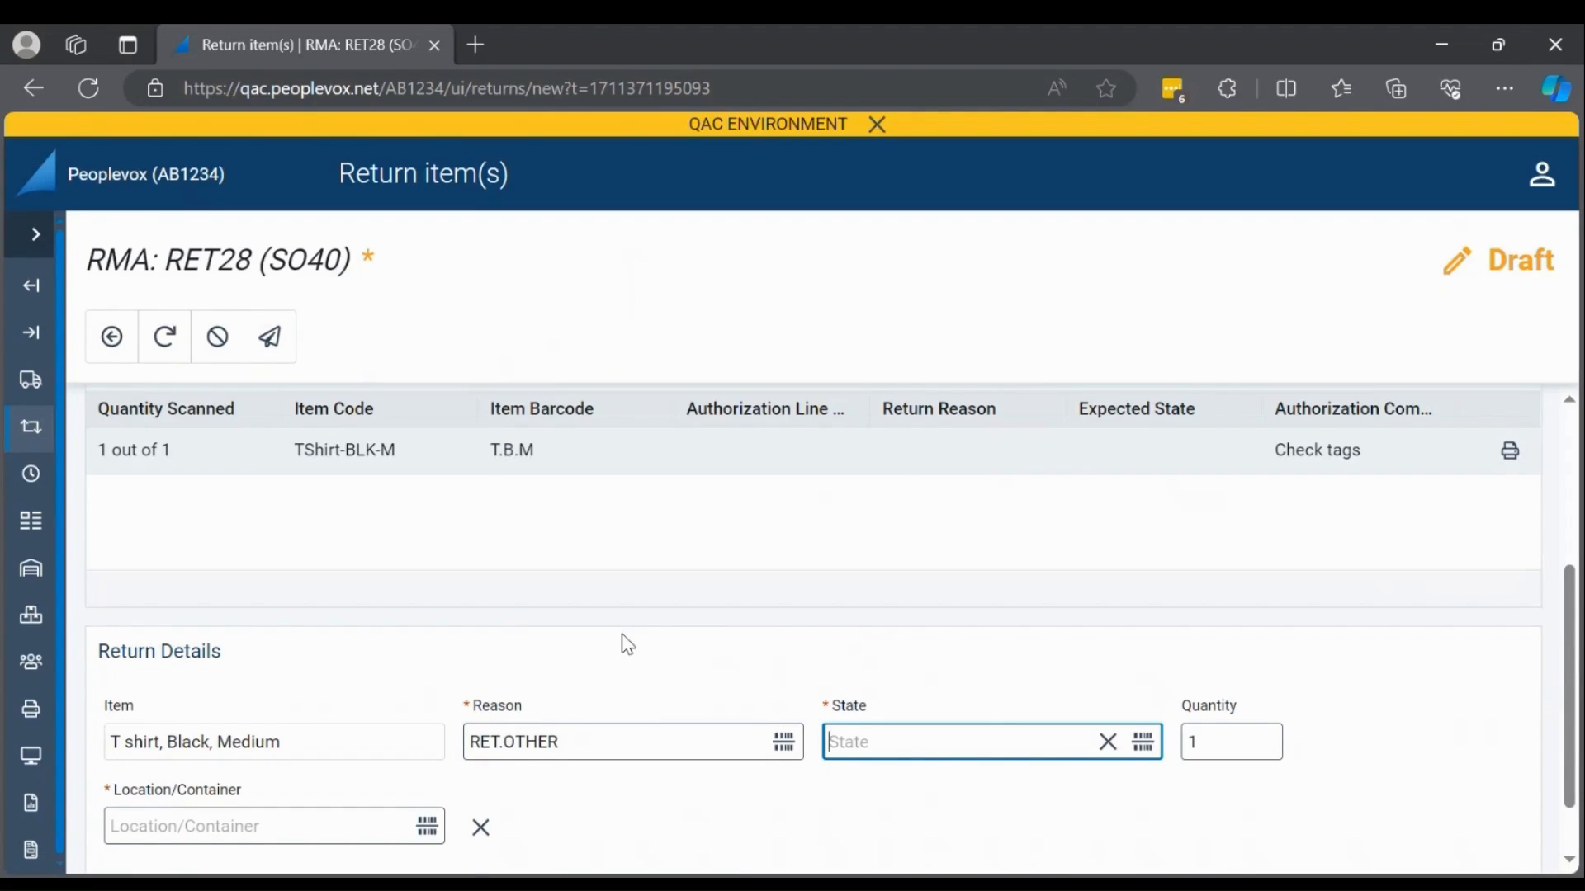
type("Like New / Refund")
key("Return")
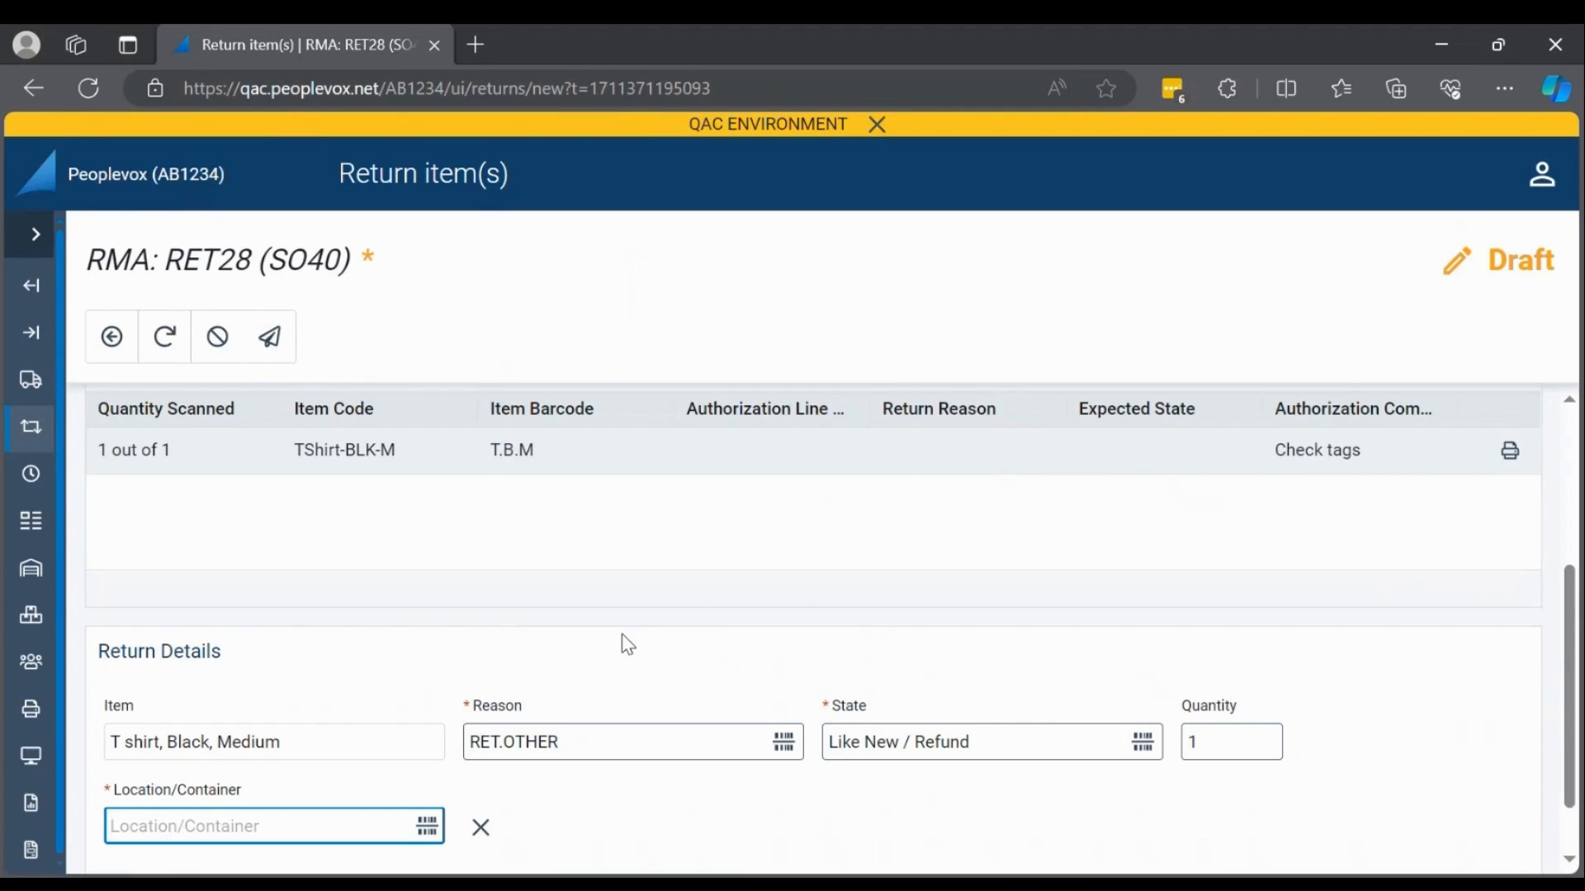
type("LHR.0.1.1")
key("Return")
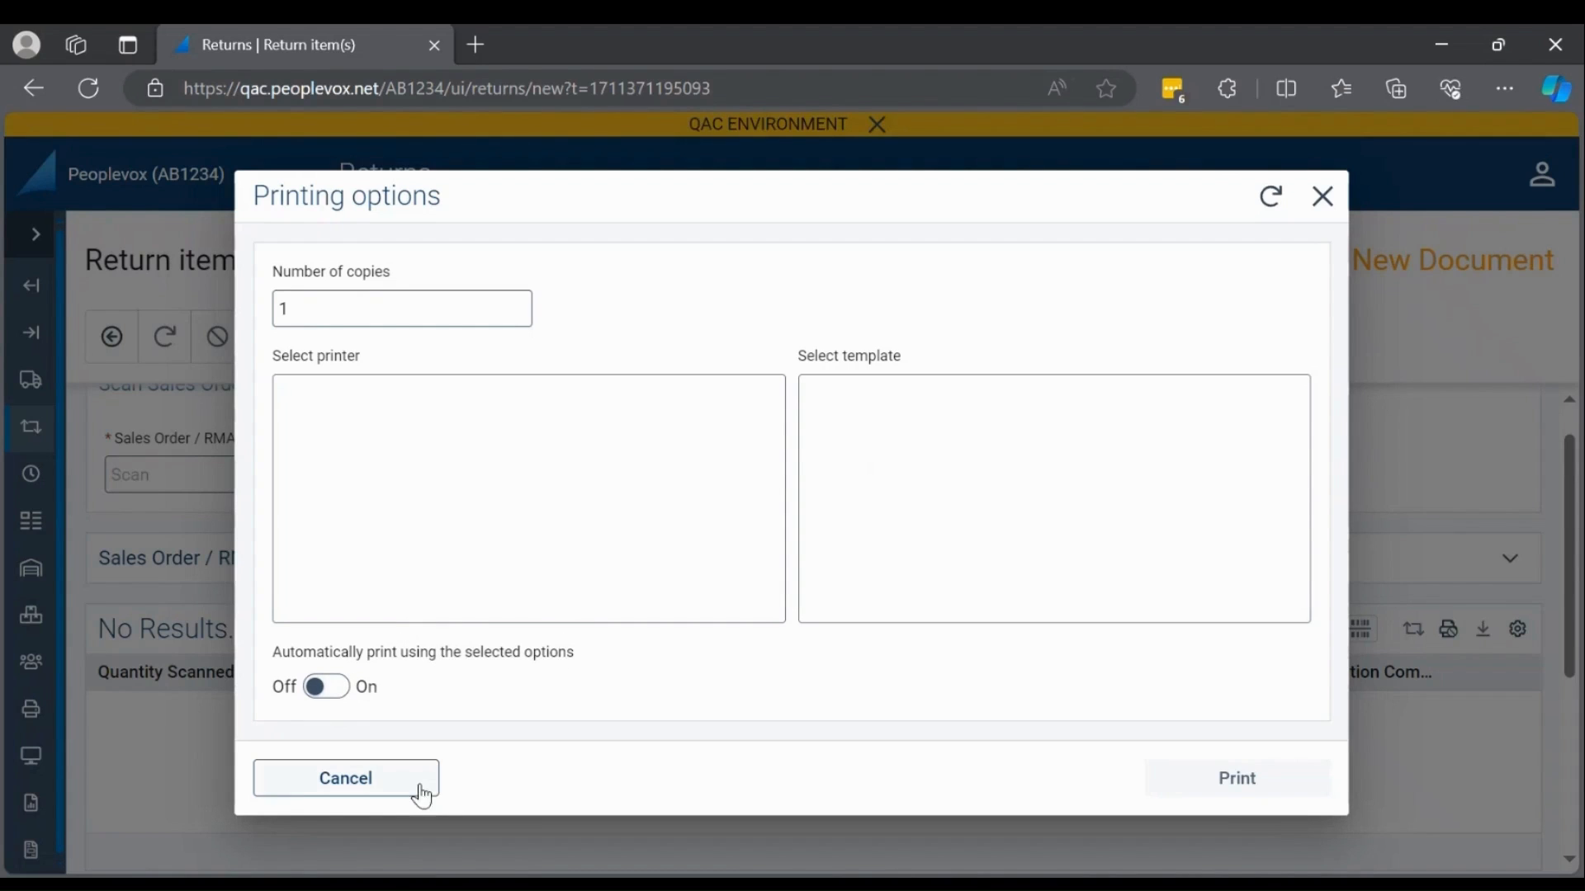
left_click(1322, 198)
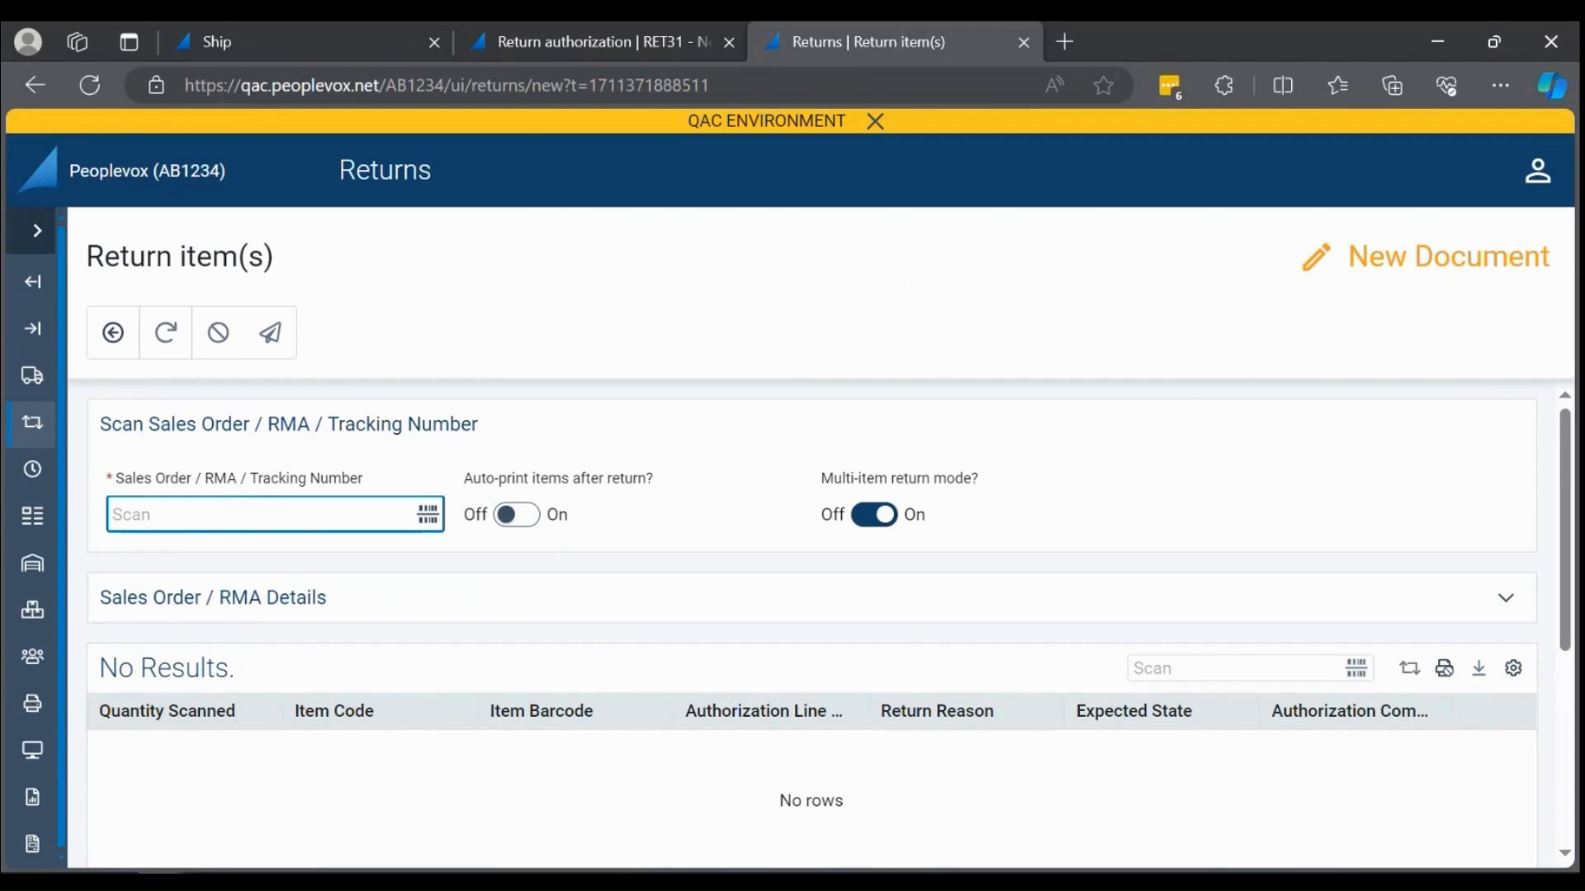
Load return authorization RET31 on a new return and scan its item TShirt-BLK-M.
type("RET31")
key("Return")
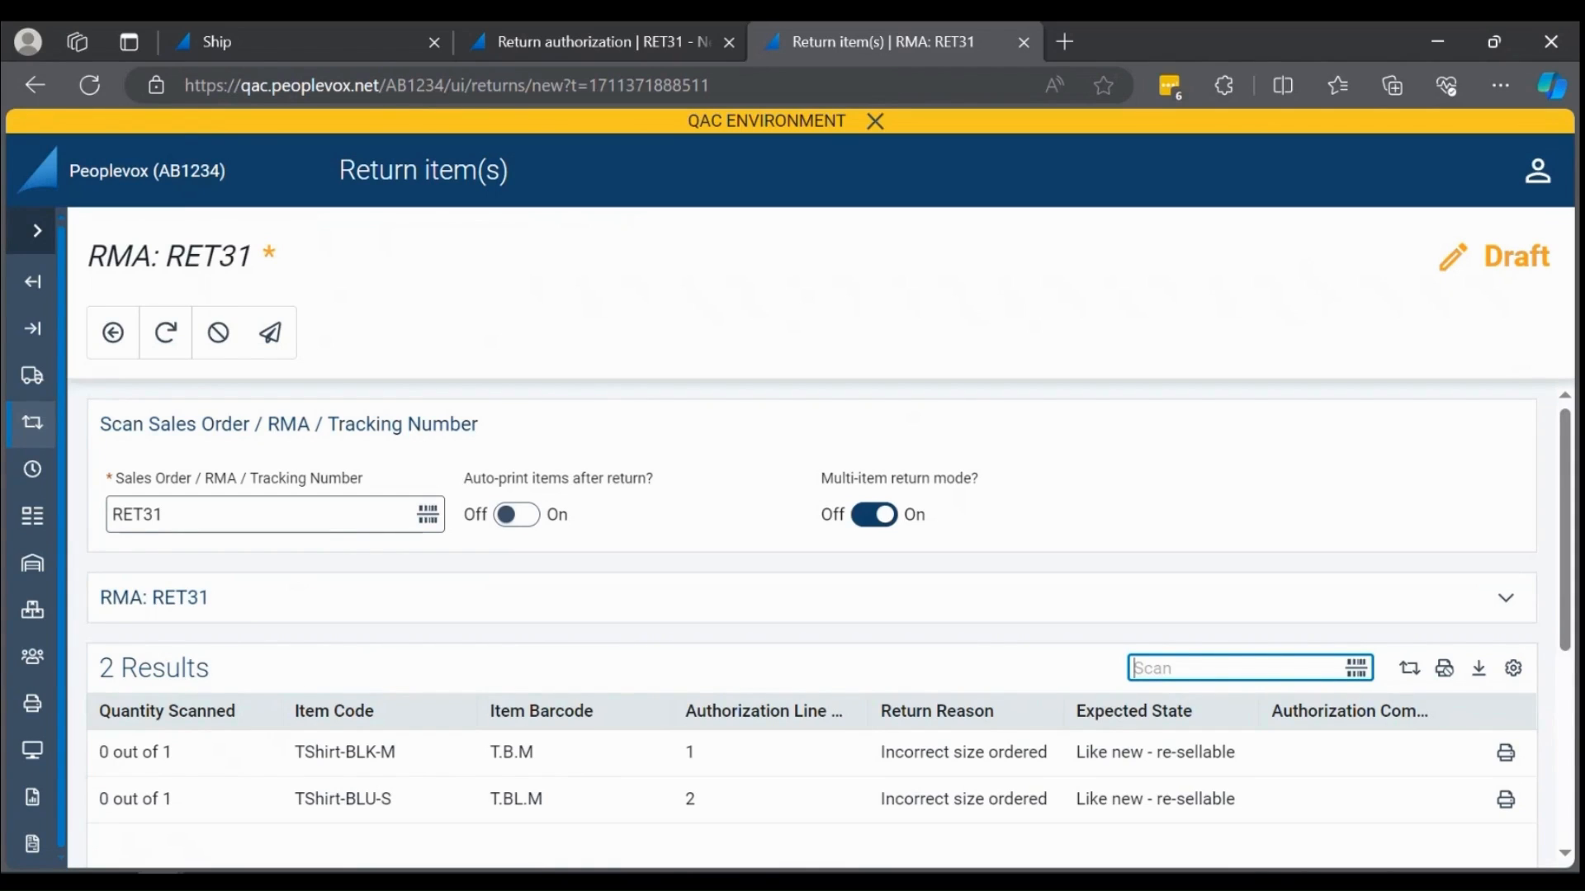
type("TShirt-BLK-M")
key("Return")
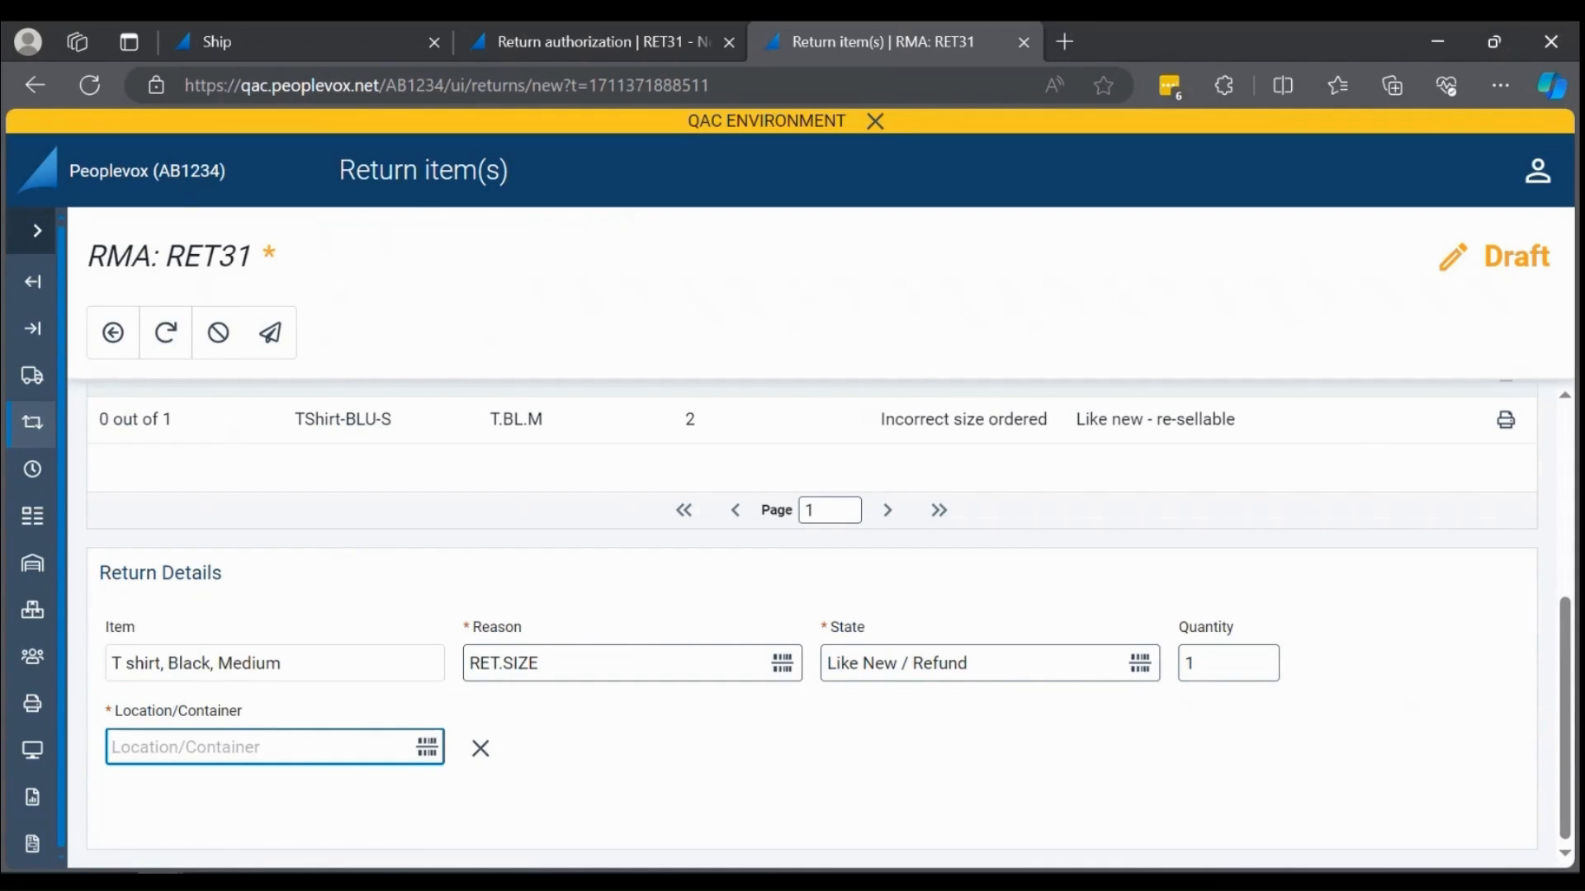
Review the black T-shirt's expected reason and state, and set its return location to LHR.G.1.1.
scroll(807, 693, "up", 2)
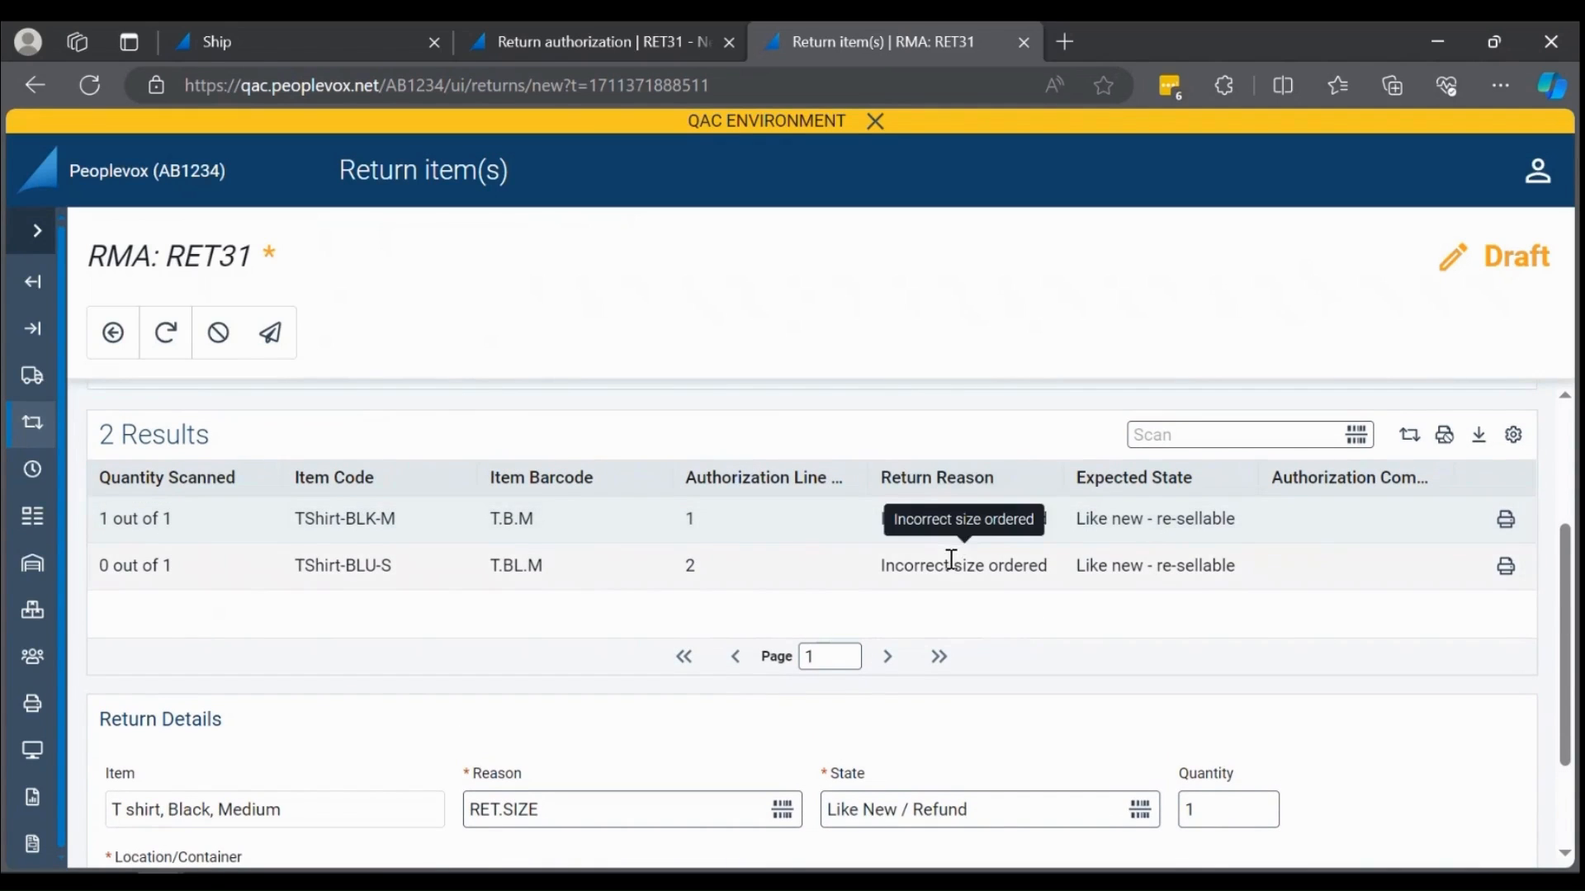
scroll(953, 578, "down", 2)
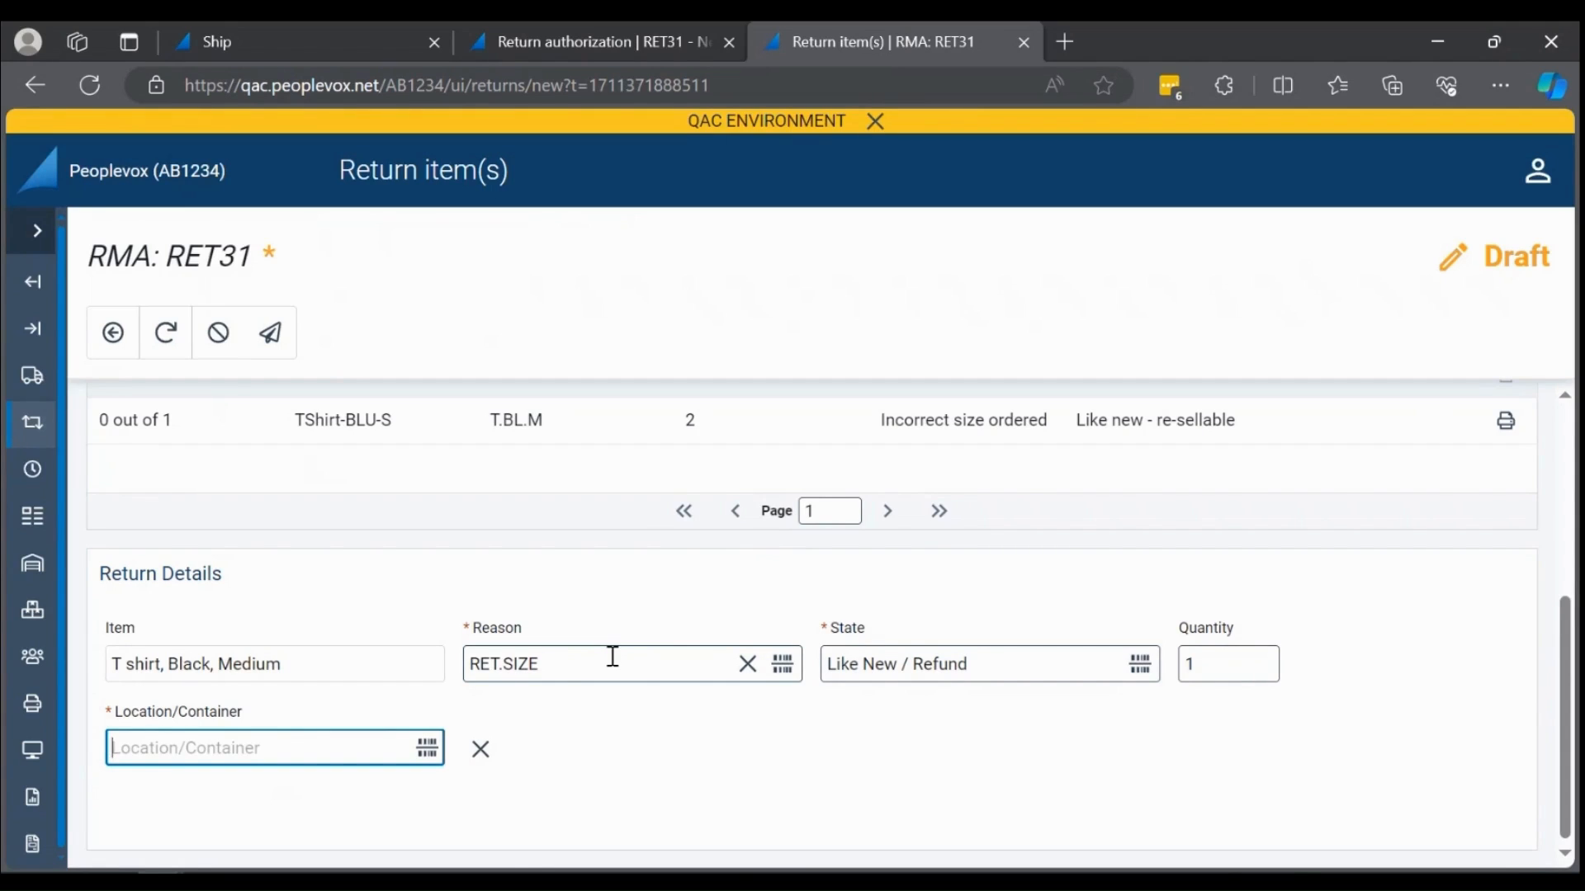
type("LHR.G.1.1")
key("Return")
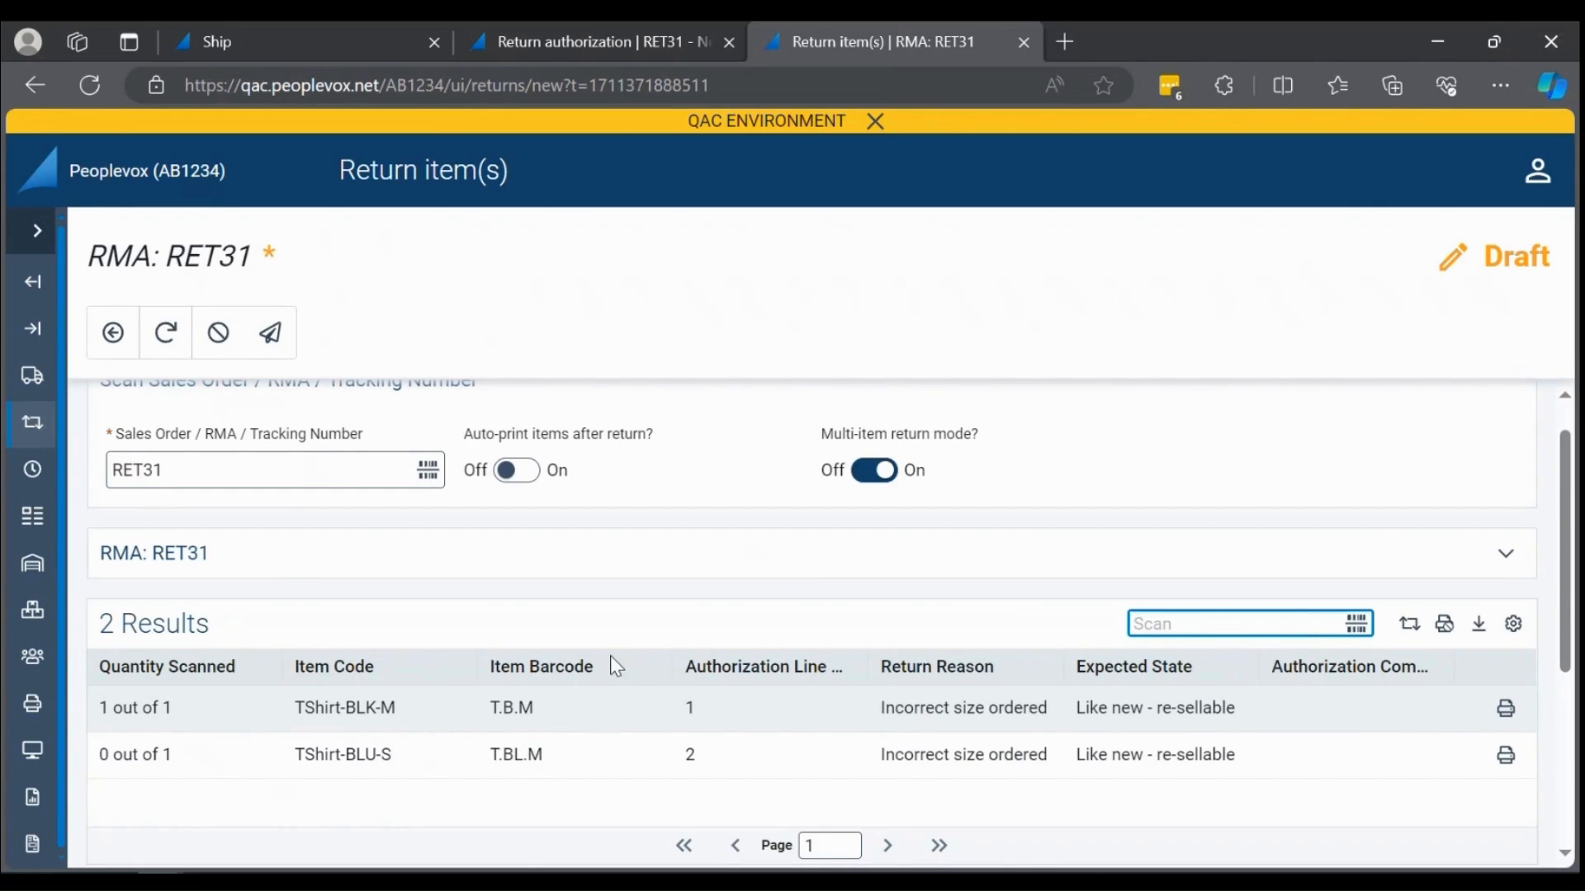
Scan the second item T.BL.M and set its return location to LHR.G.1.1.
type("T.BL.M")
key("Return")
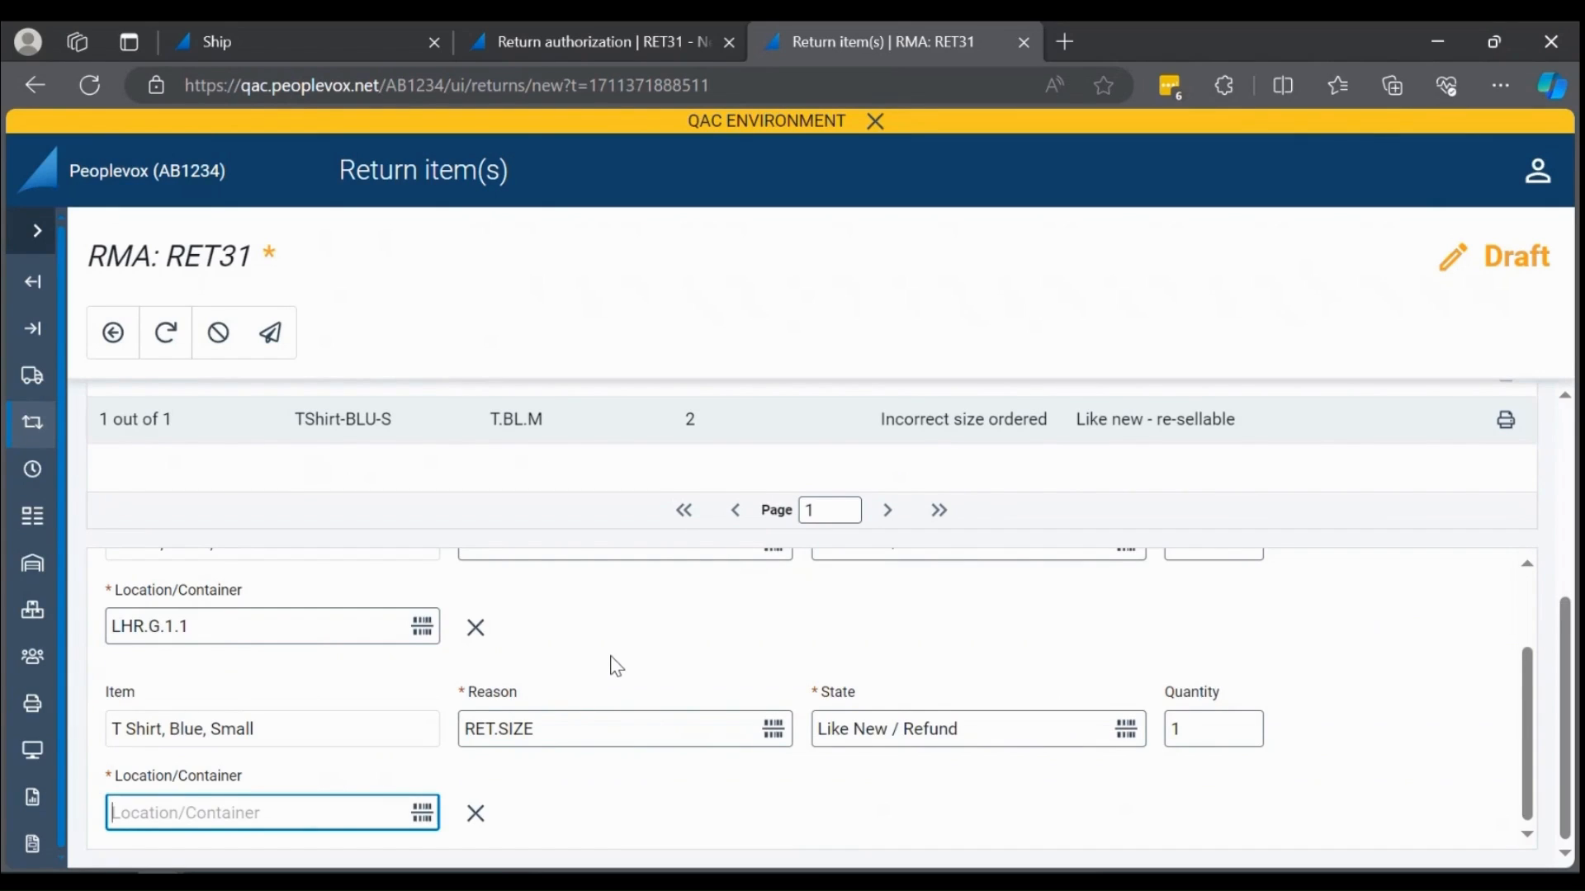
type("LHR.G.1.1")
key("Return")
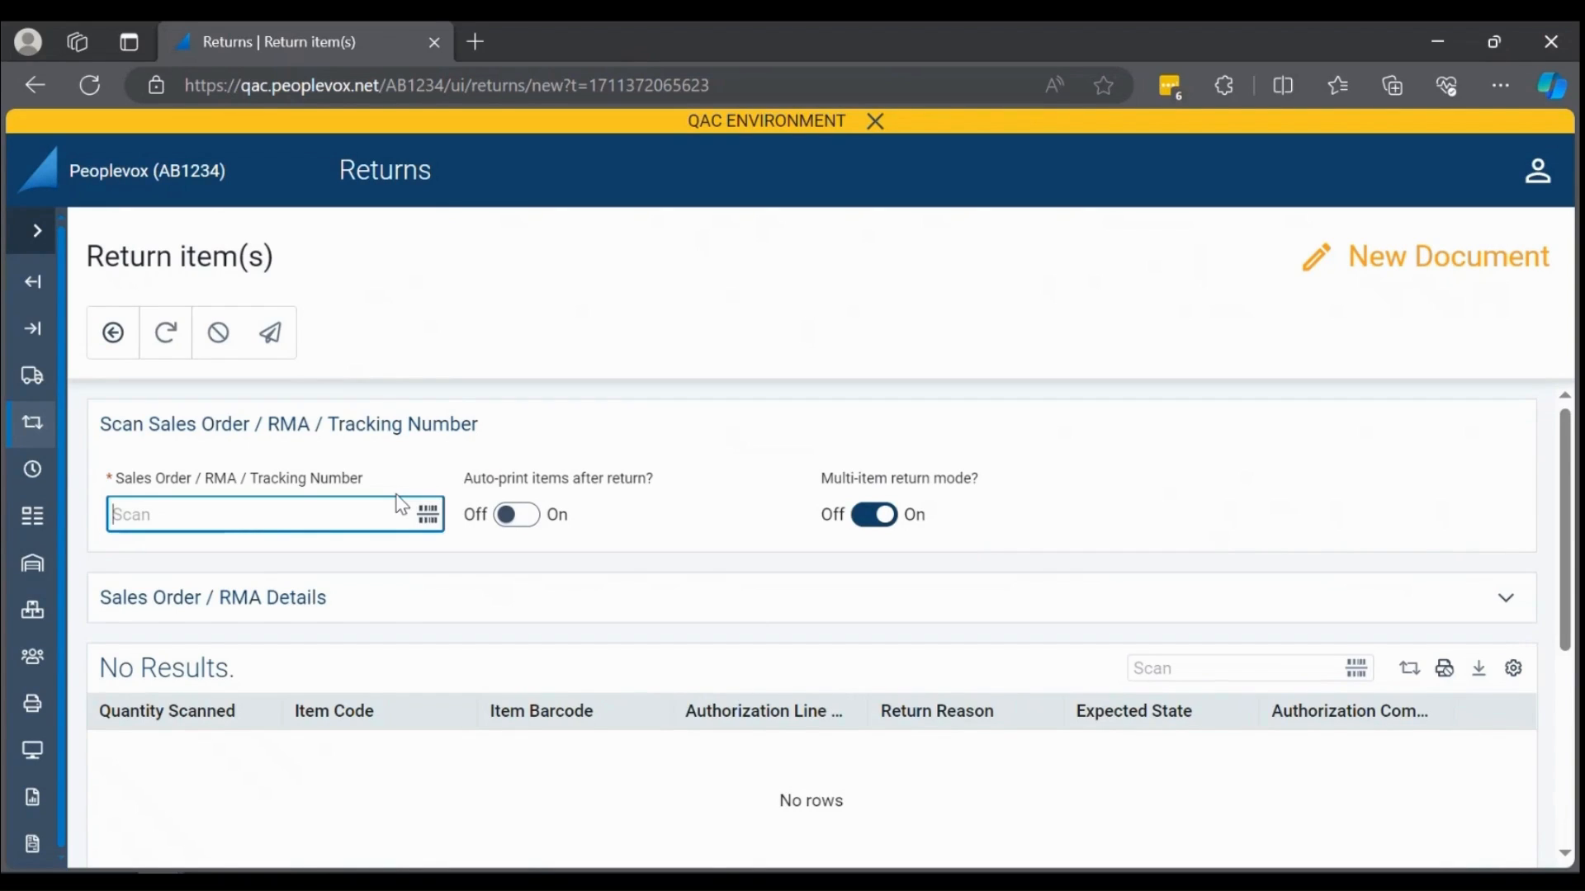
Load return authorization RET32 and complete the return with the *CompleteReturn* scan command.
type("RET32")
key("Return")
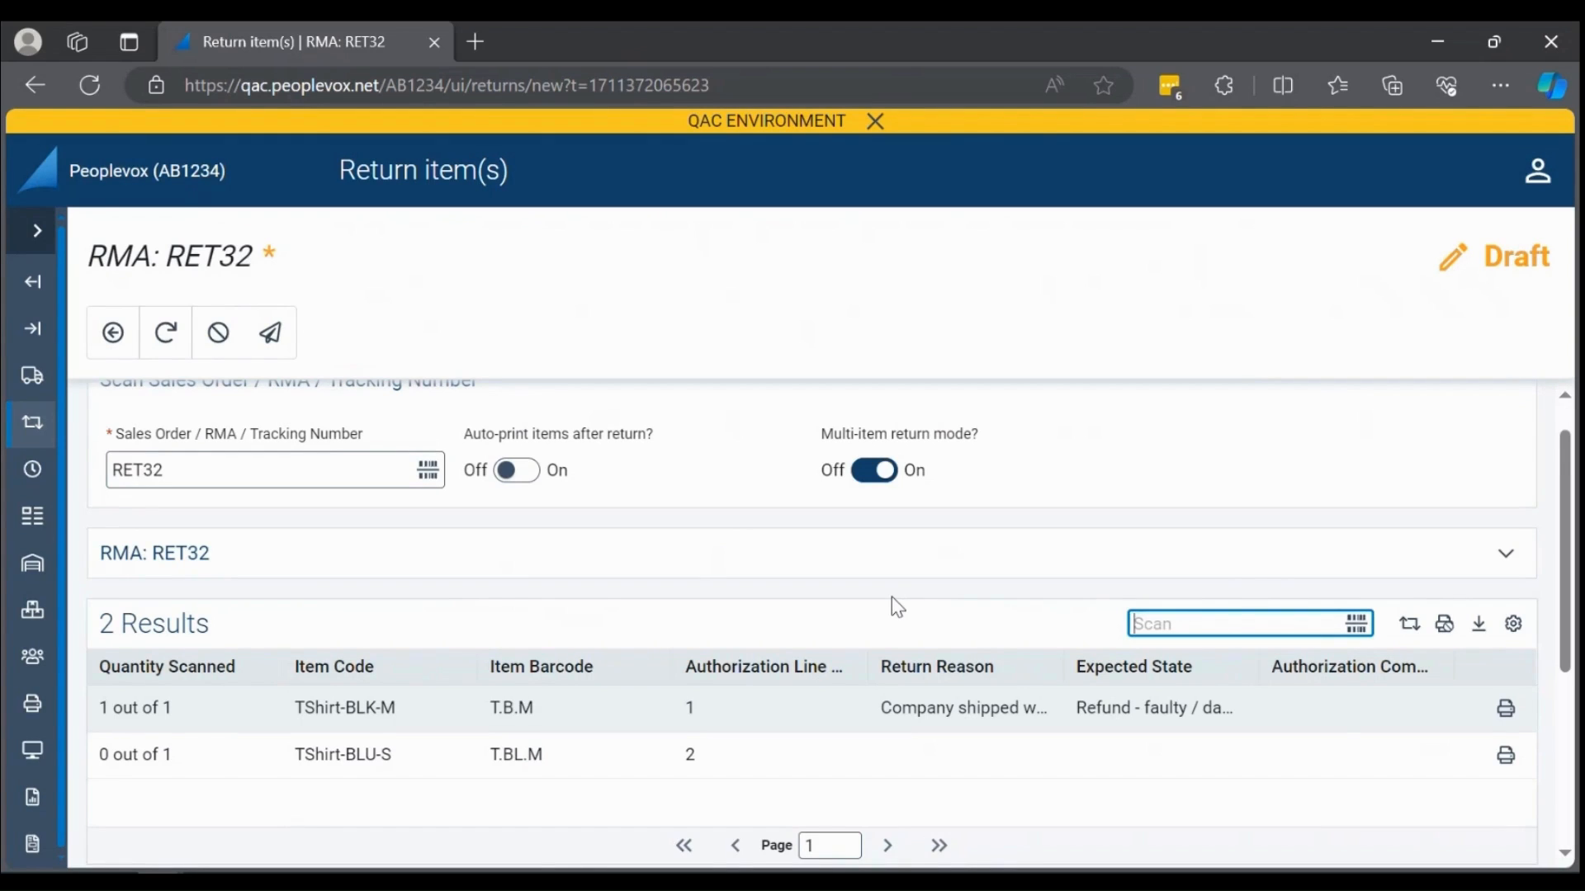
type("*CompleteReturn*")
key("Return")
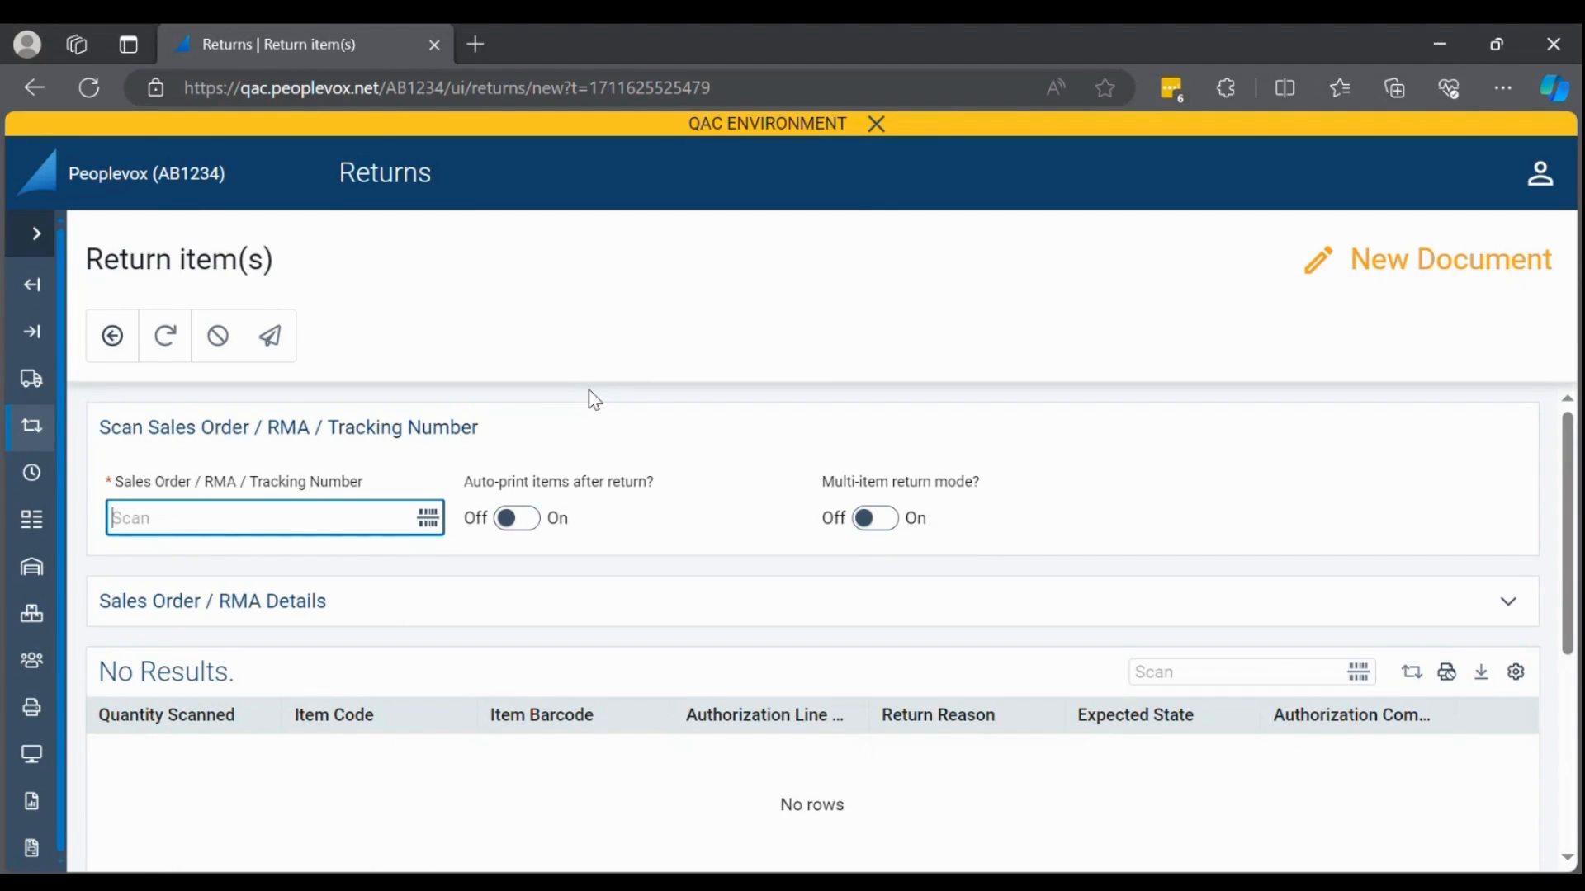
Load the return for number 888 and clear the return reason of the medium black T-shirt.
type("888")
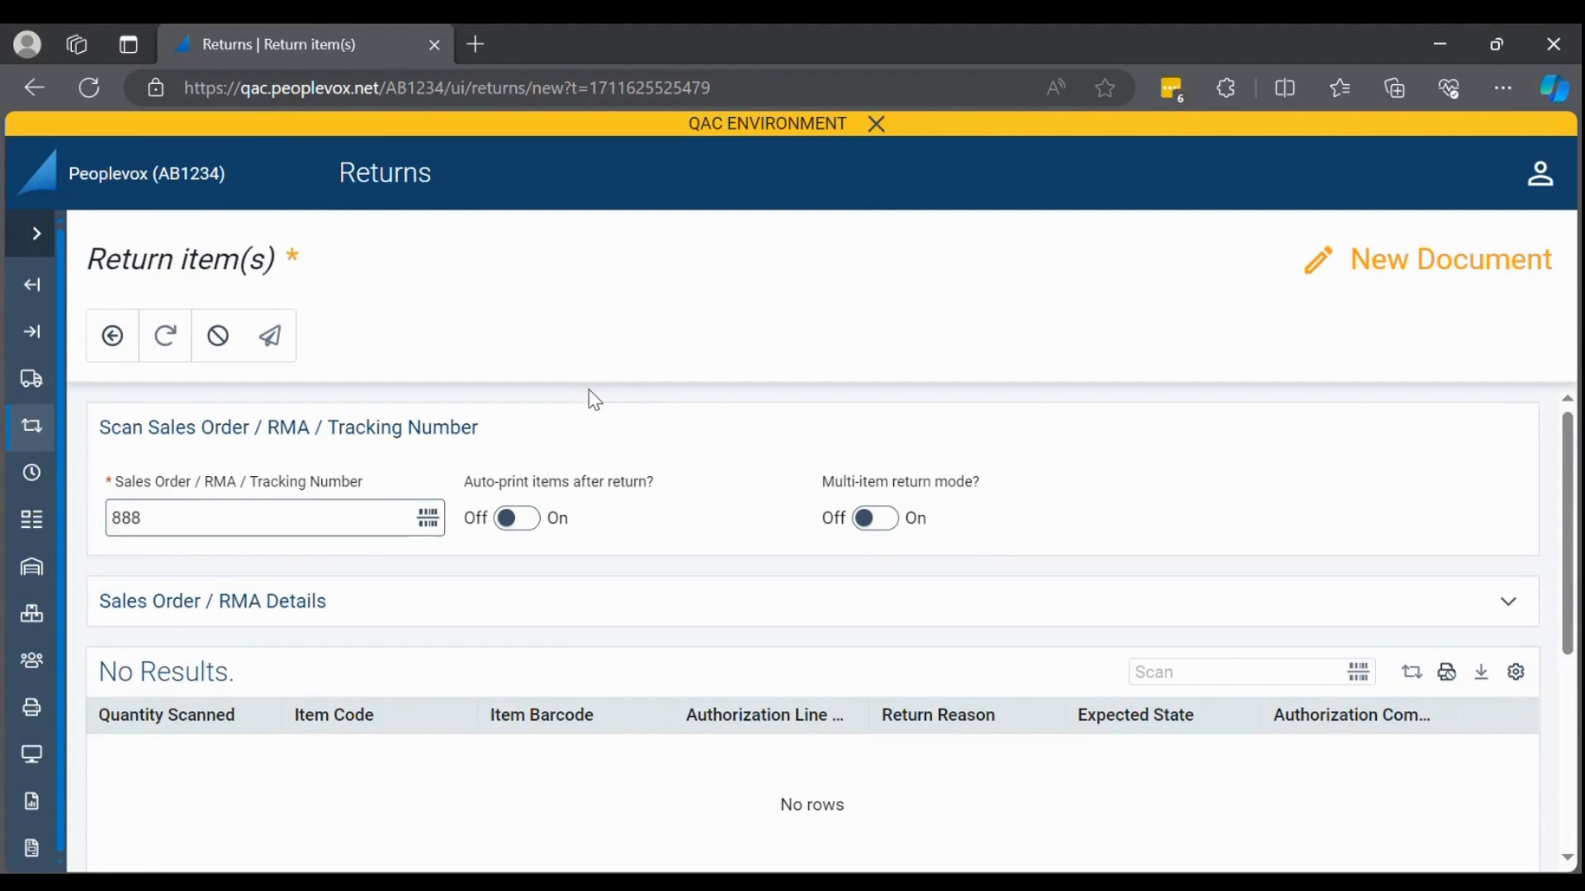
key("Return")
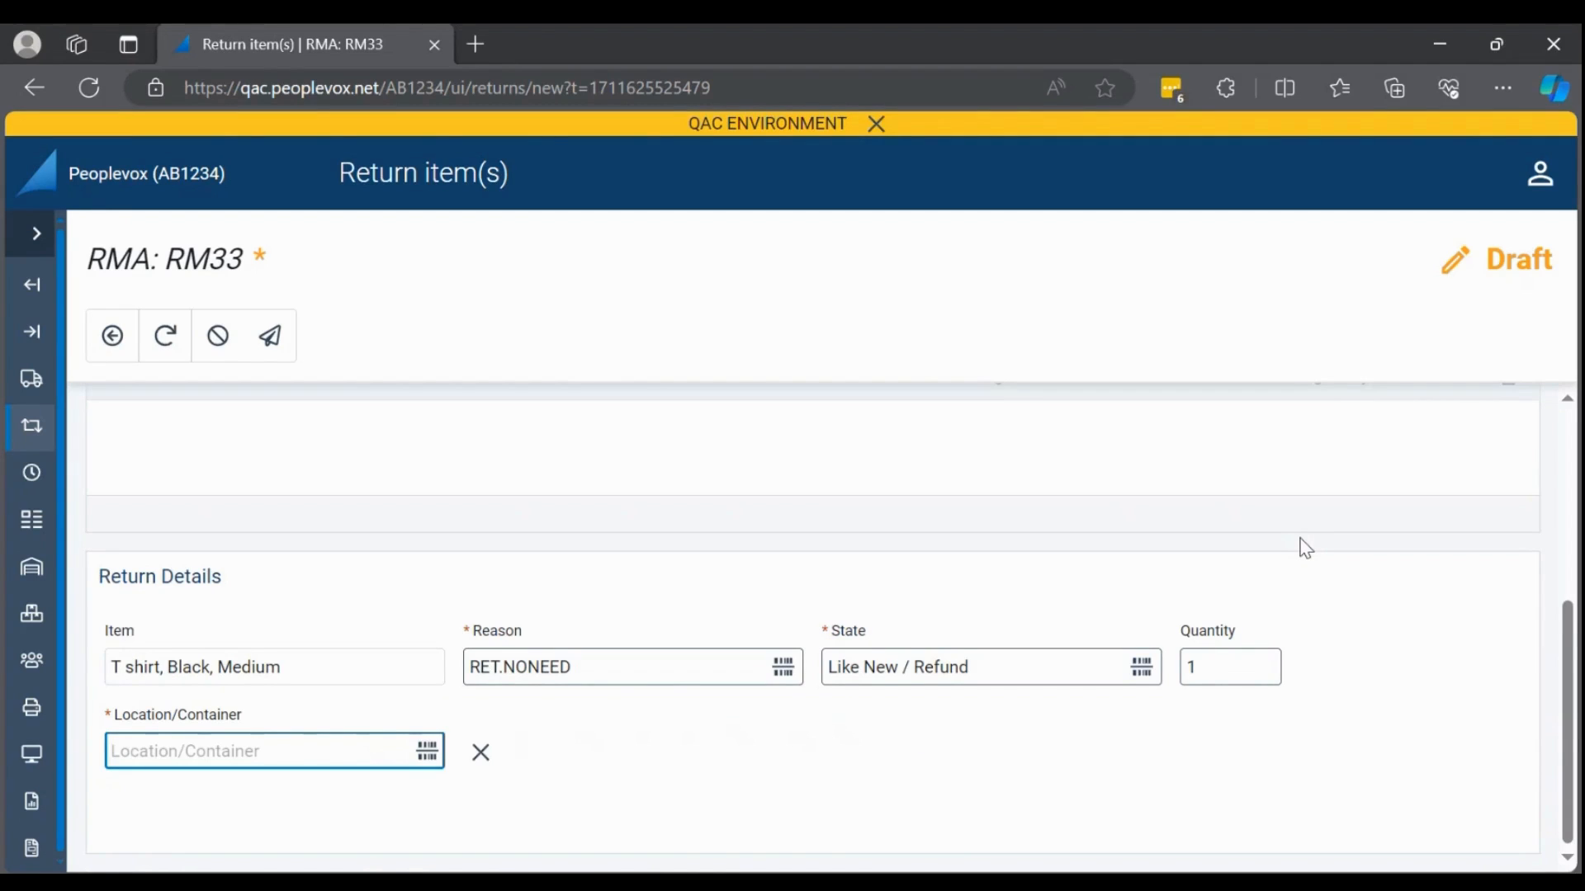
mouse_move(740, 661)
left_click(740, 678)
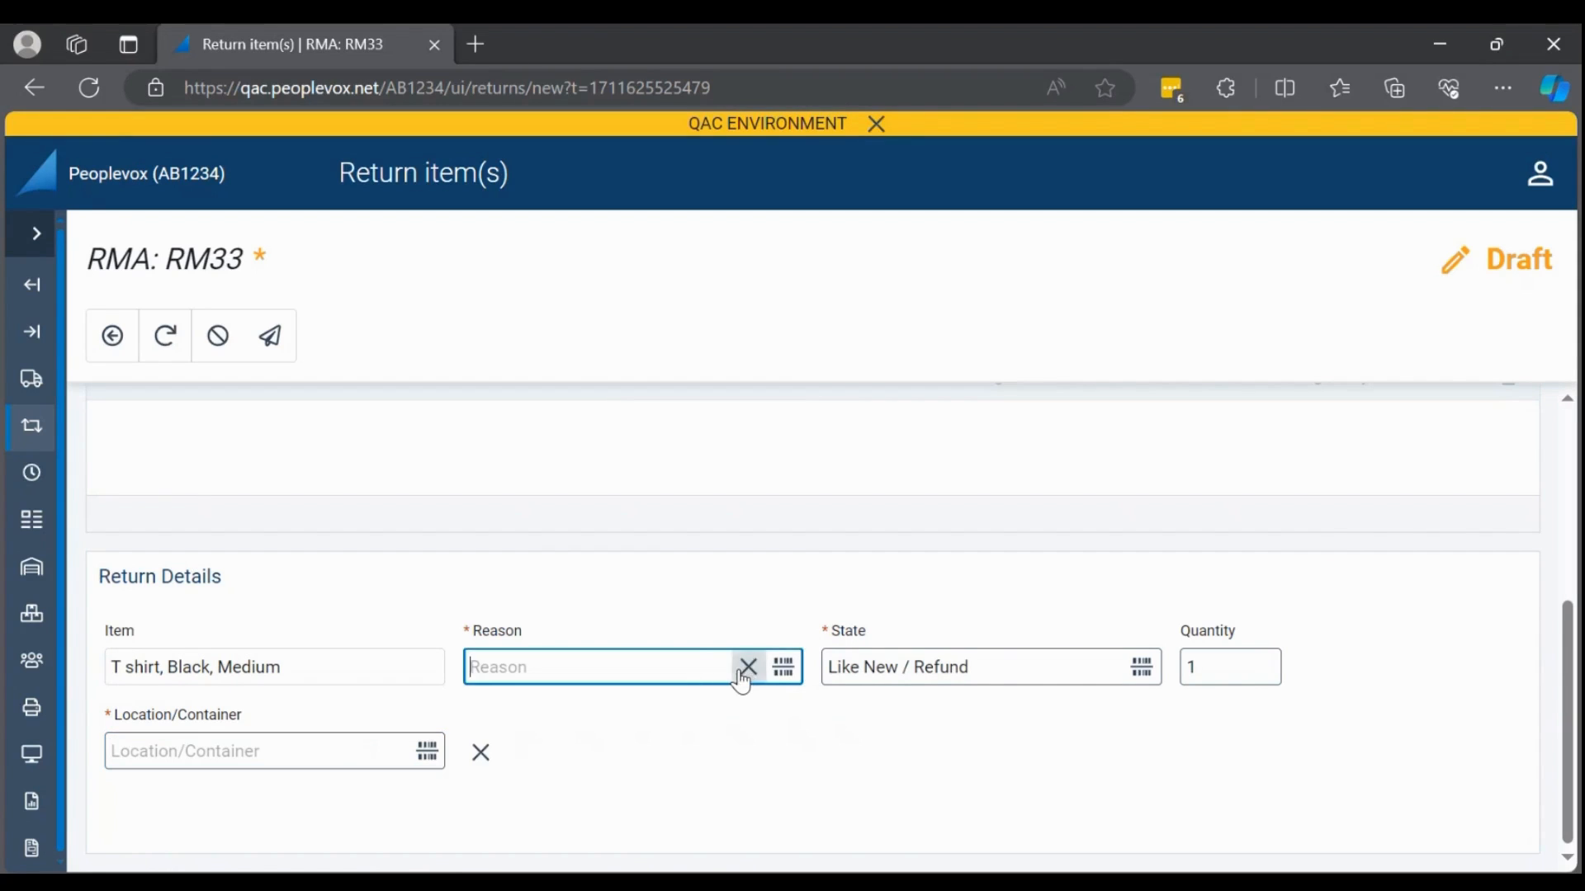
left_click(708, 663)
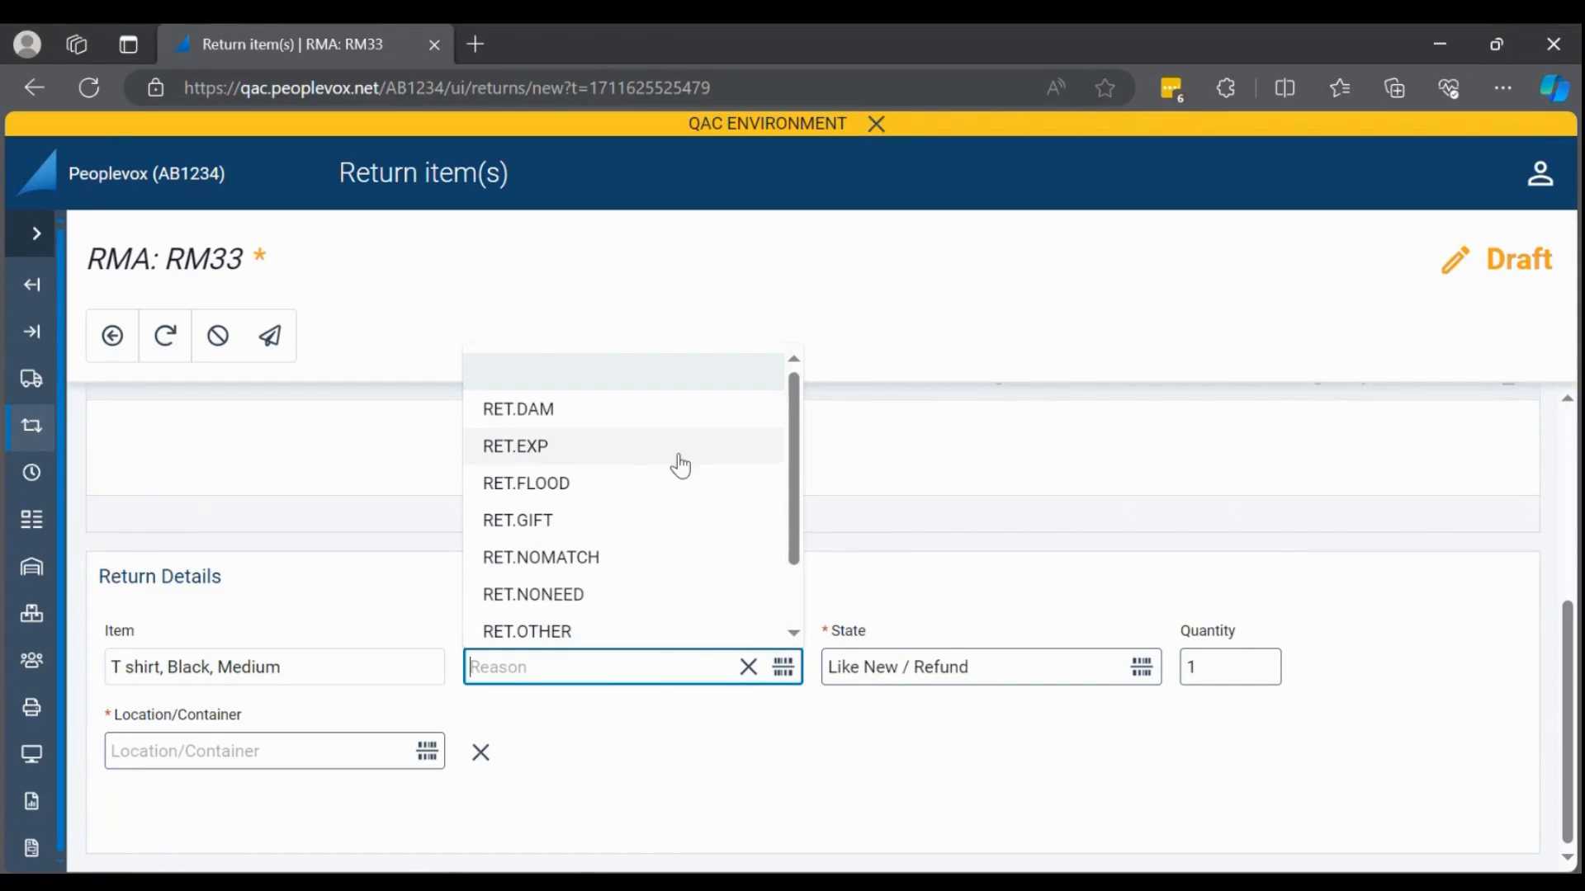
left_click(654, 671)
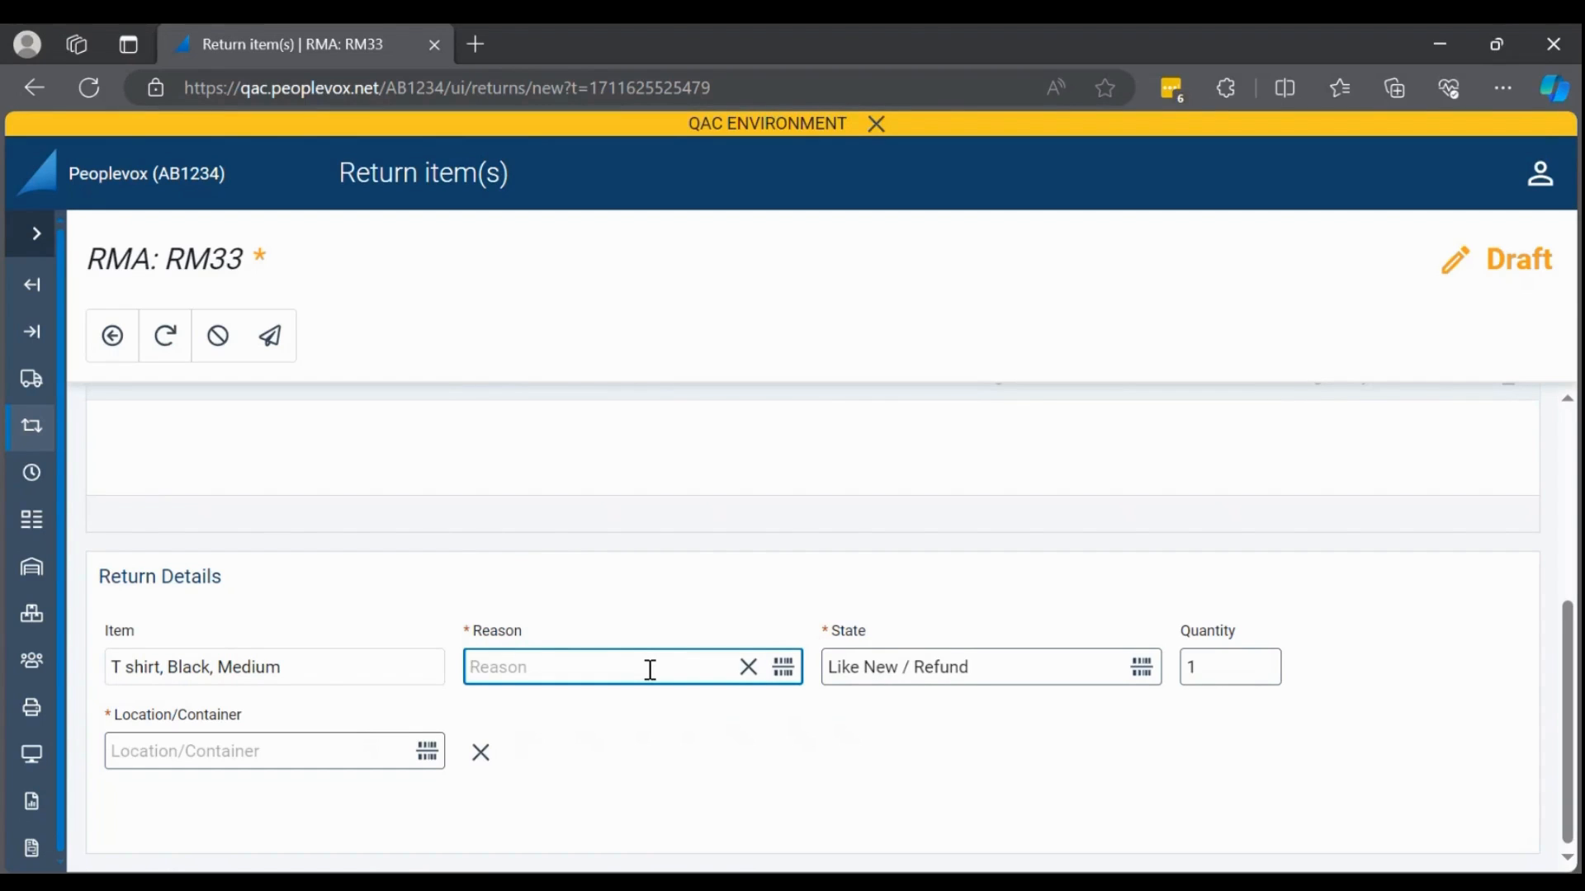
type("Damaged  Refund")
key("Return")
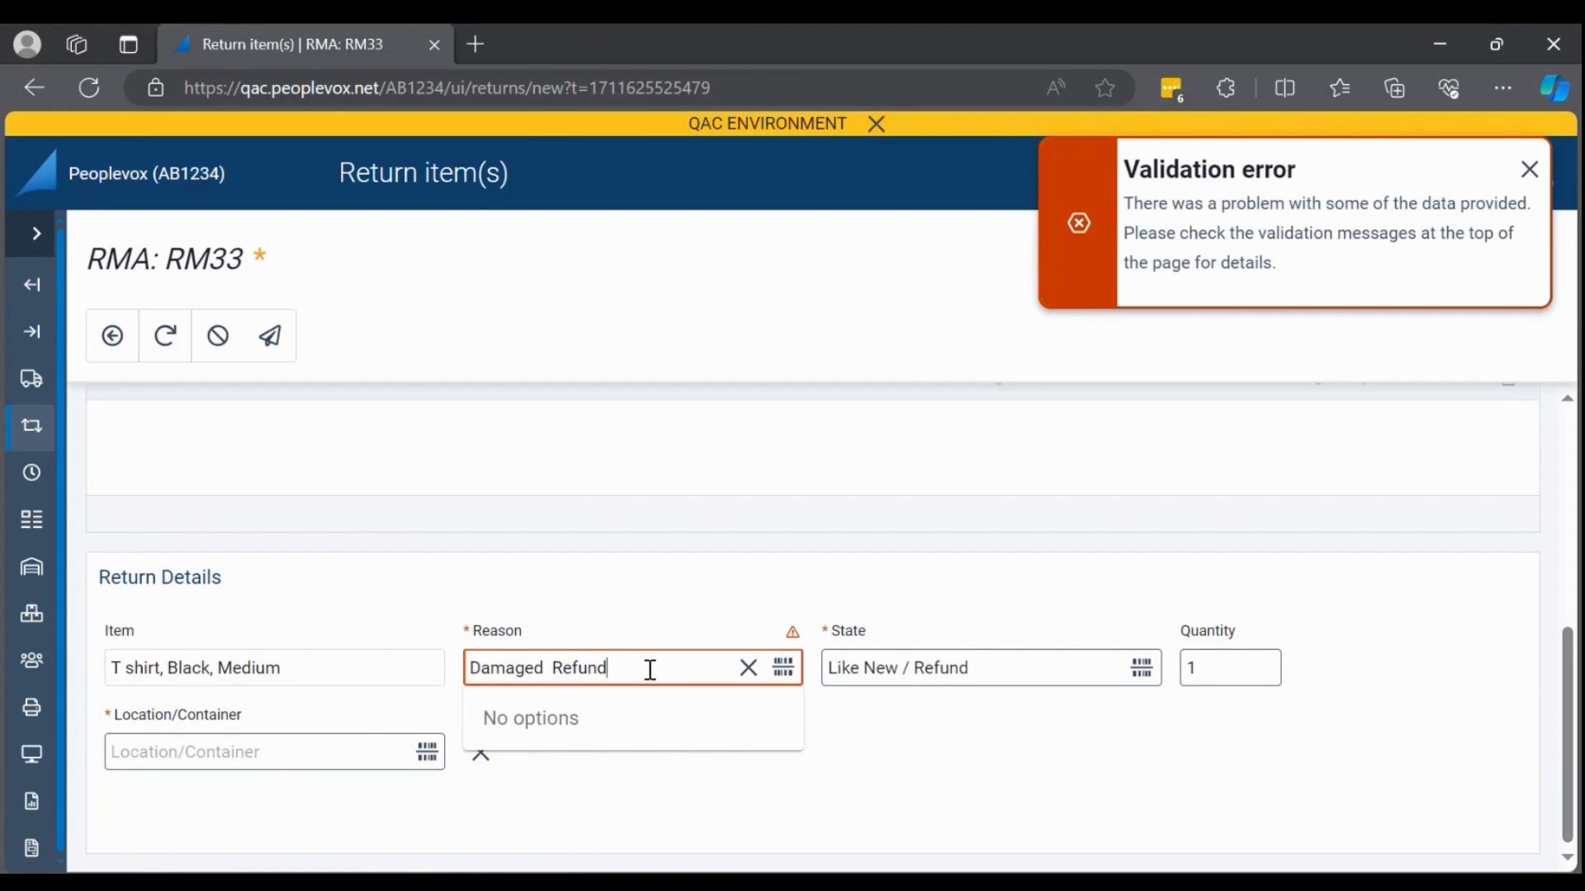
left_click(749, 671)
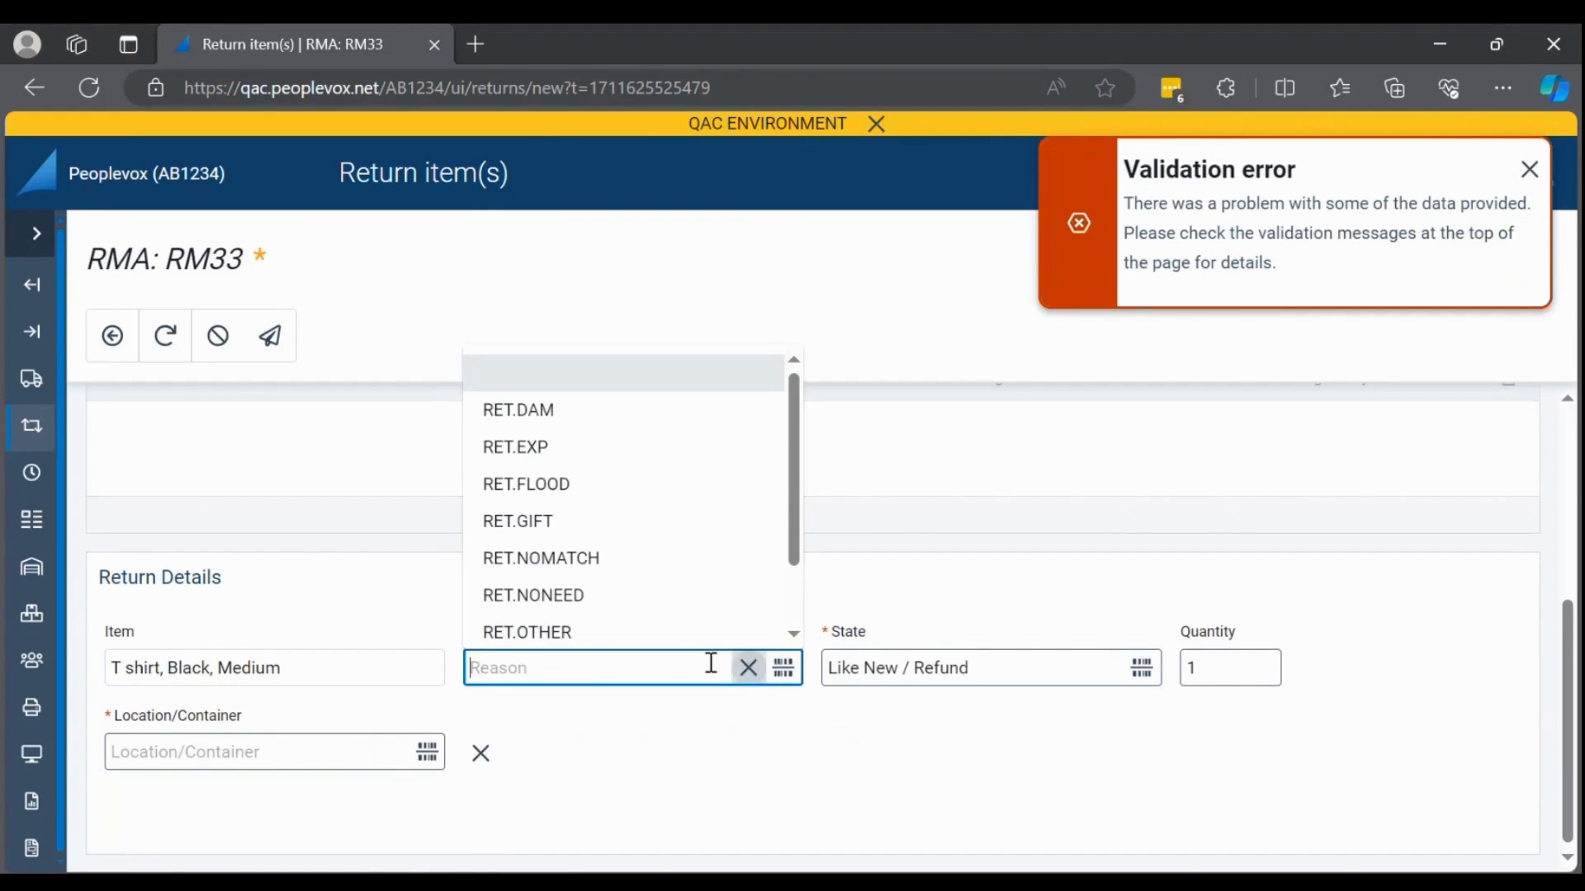
Return the T-shirt with reason RET.DAM, state Damaged \ No refund and location LHR.G.1.1.
left_click(623, 417)
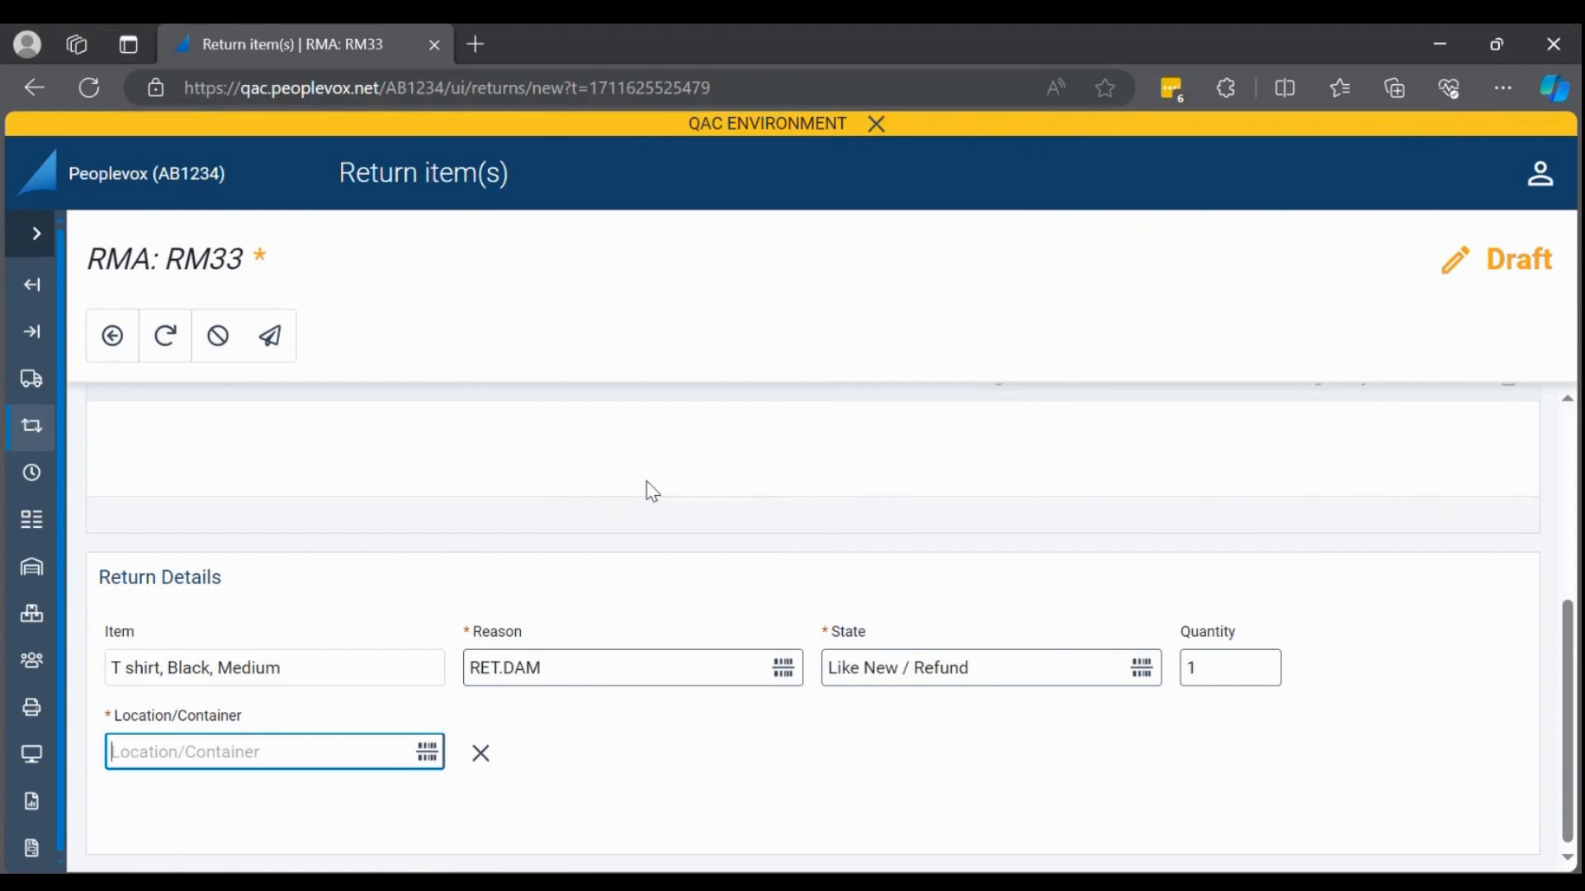
left_click(989, 665)
left_click(1044, 755)
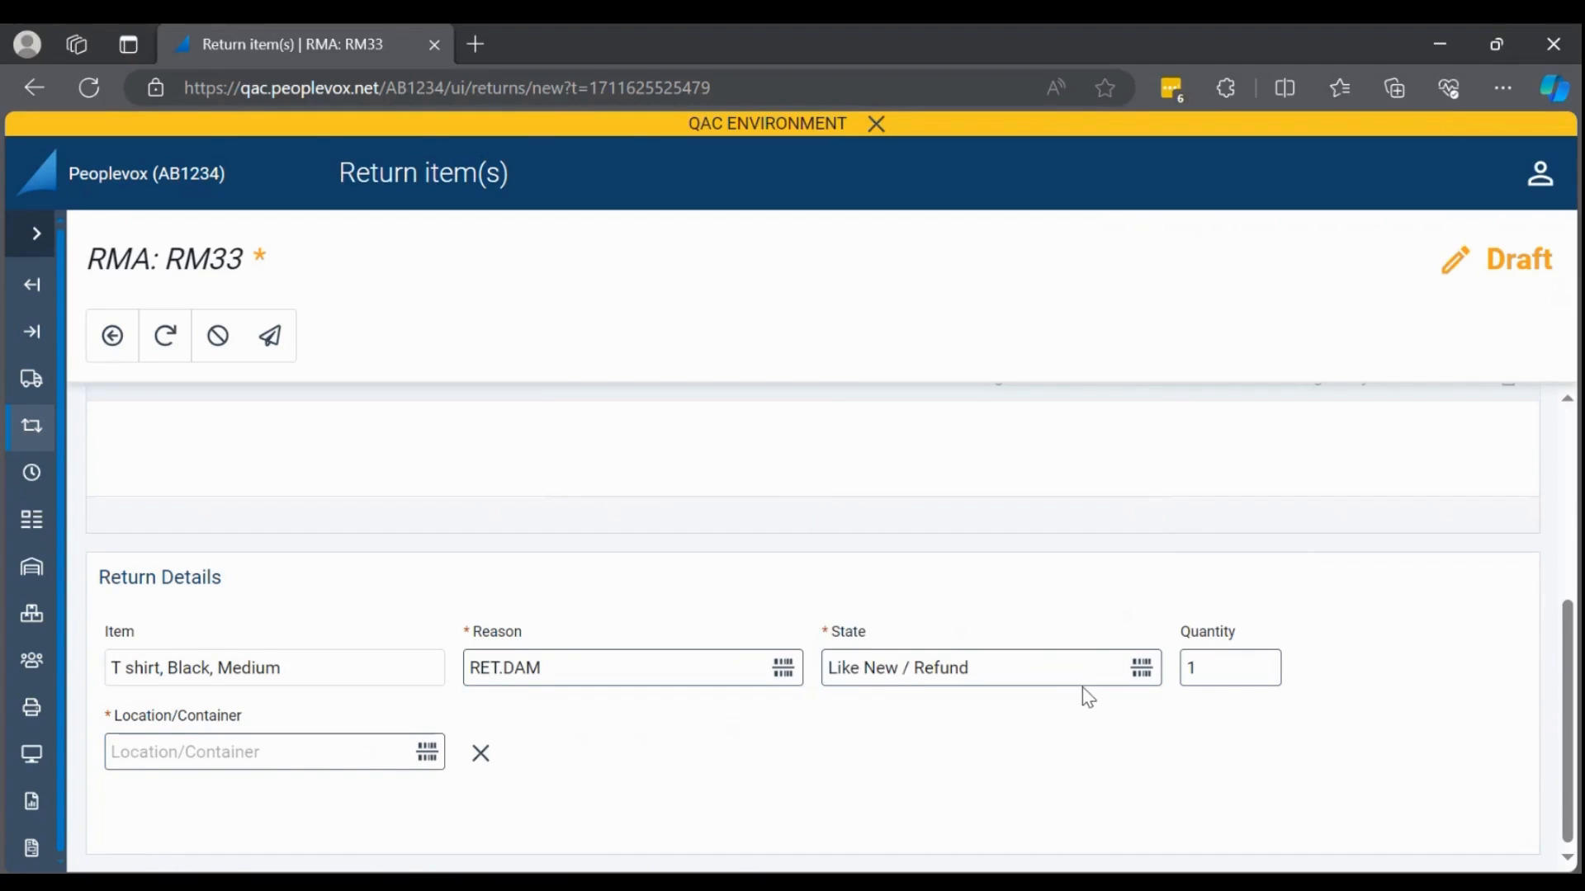
left_click(1096, 679)
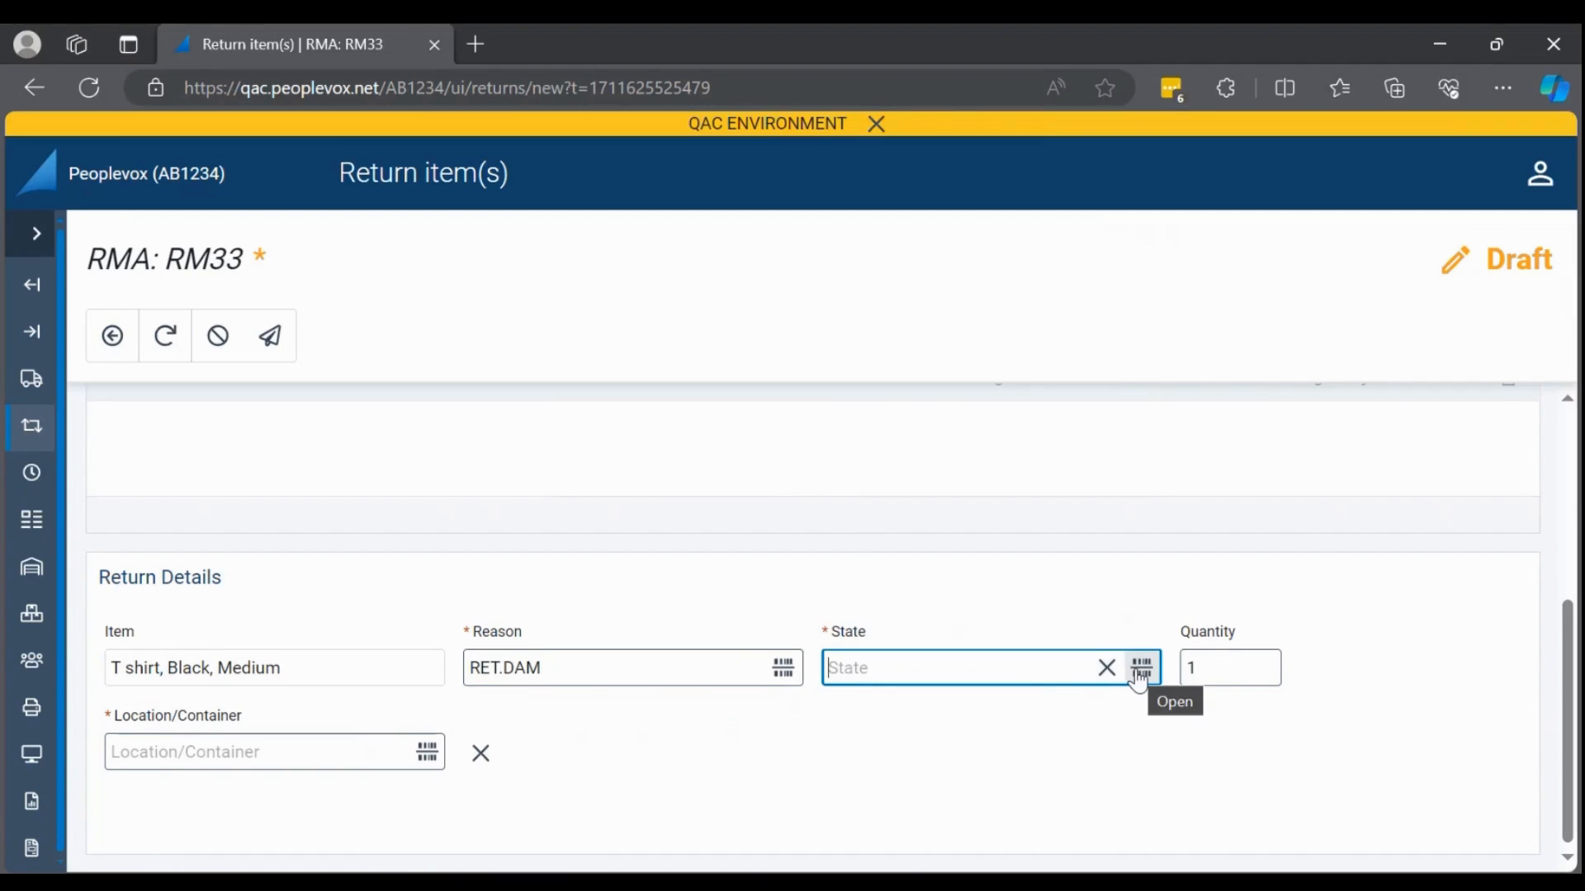
left_click(1011, 673)
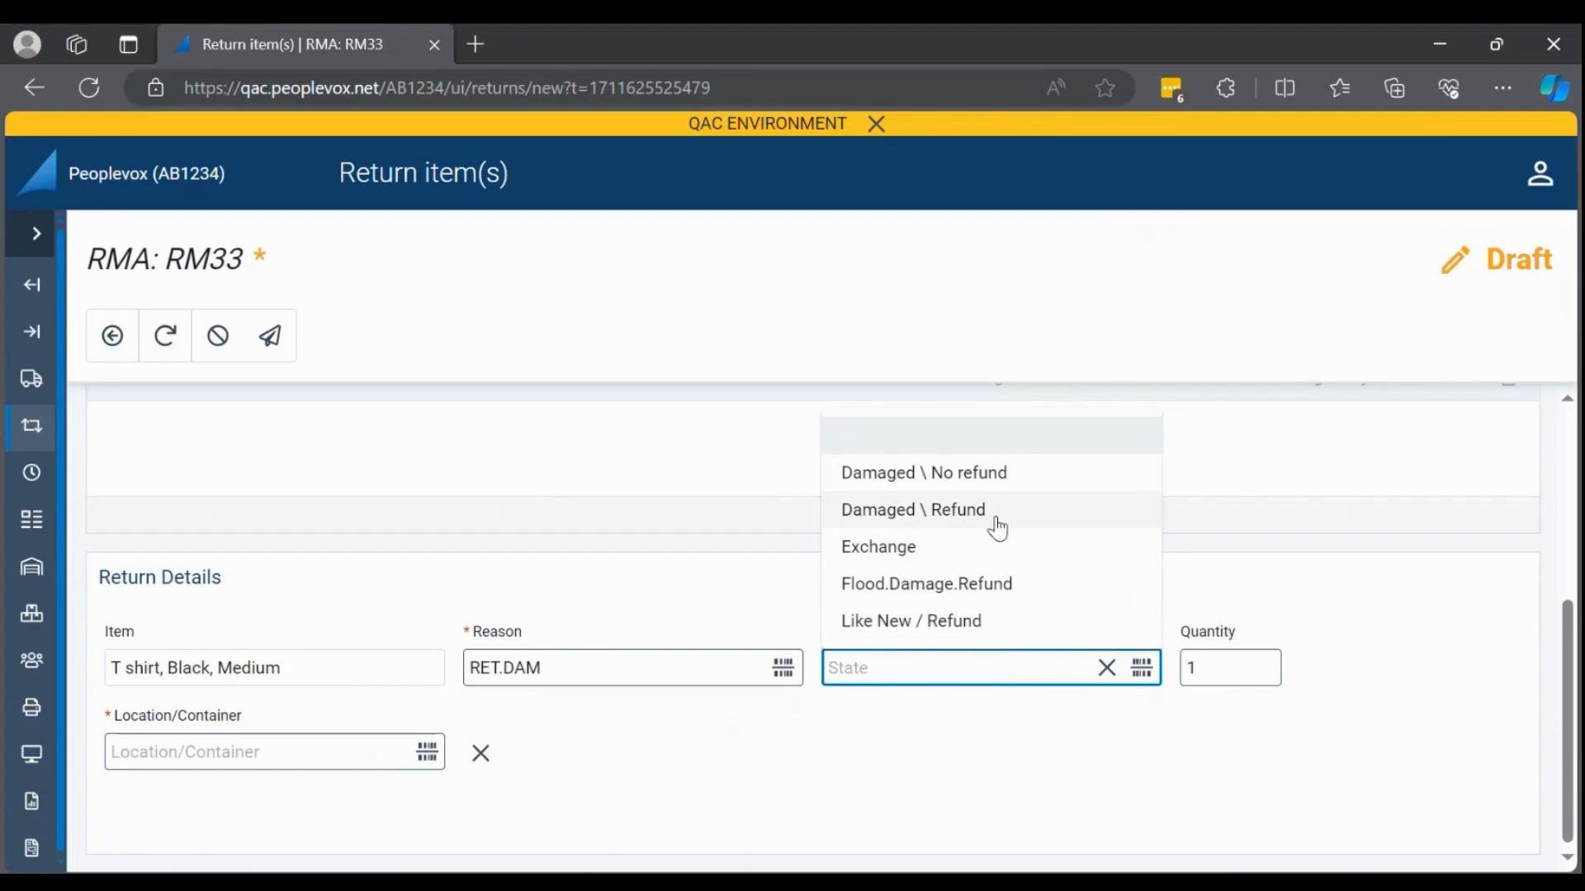
left_click(993, 486)
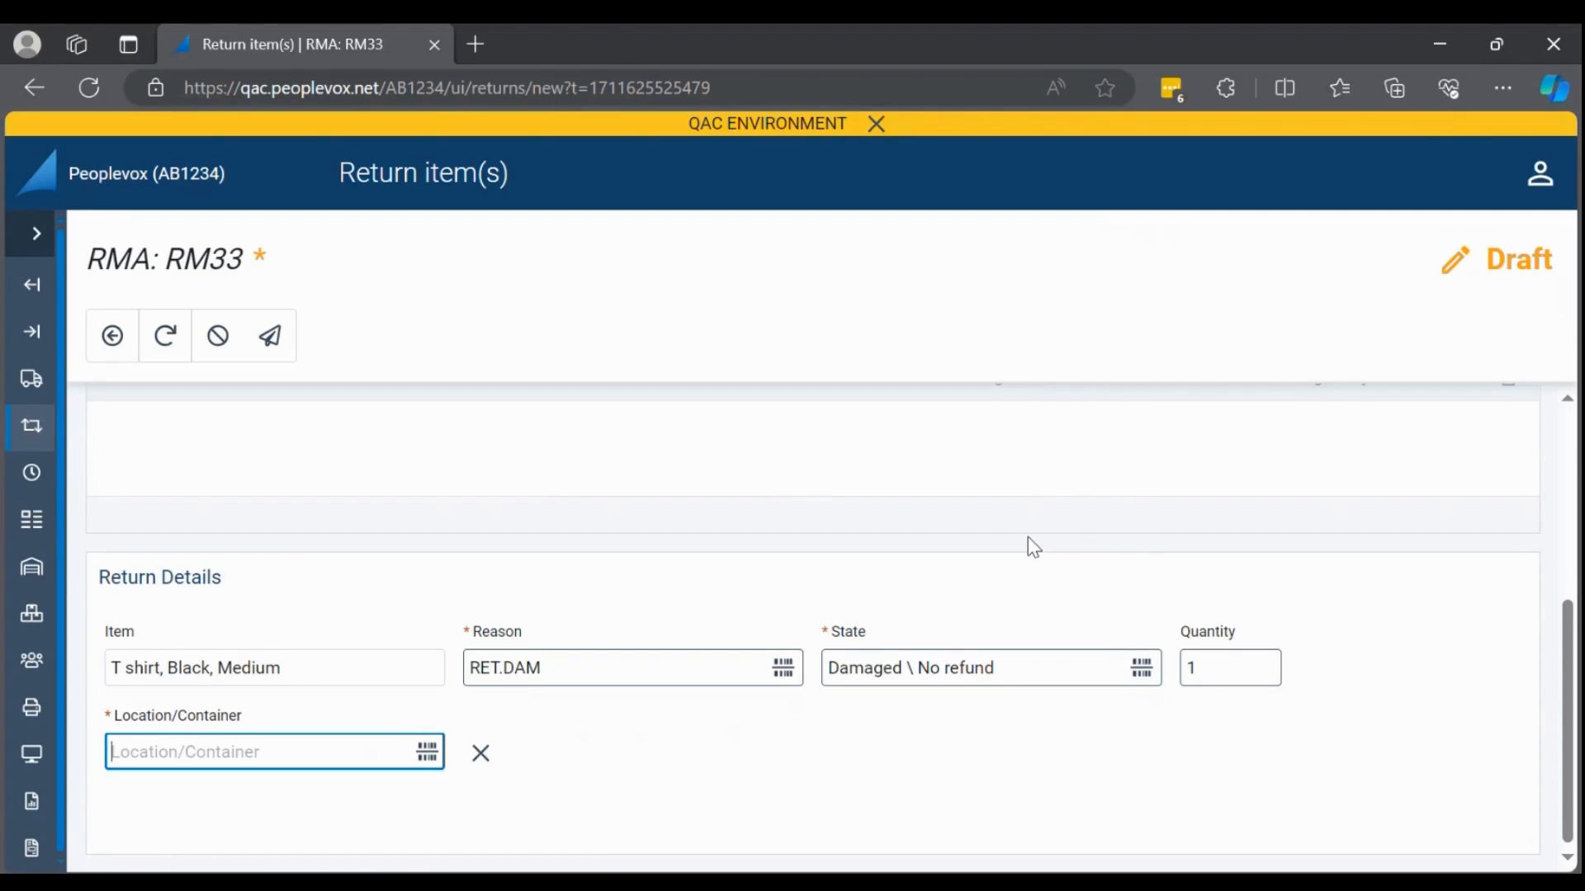
type("LHR.0.1.1")
key("Return")
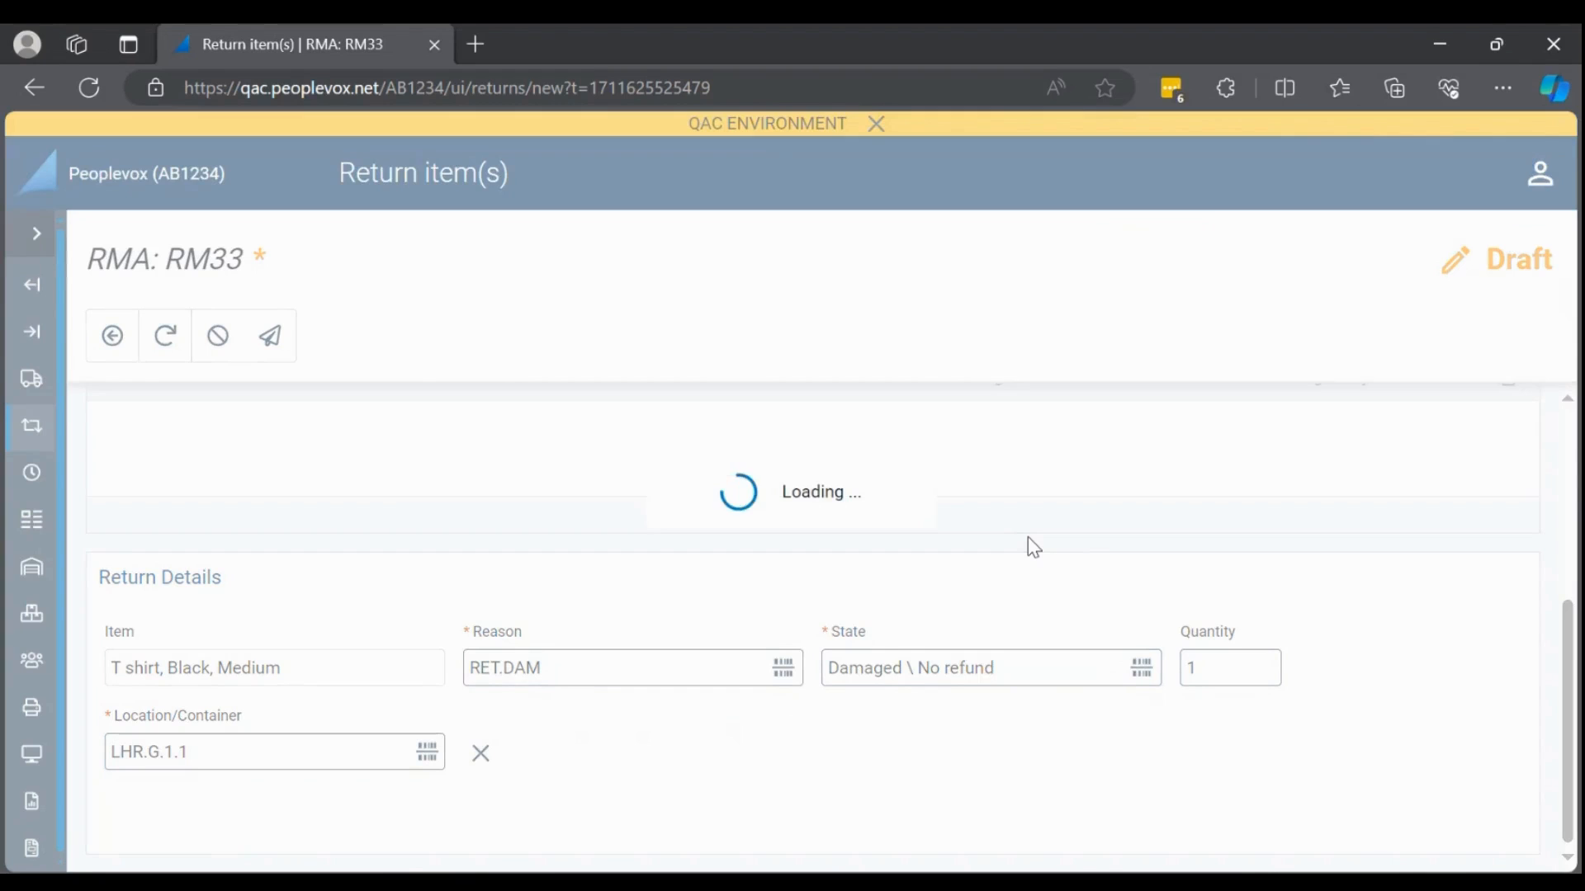